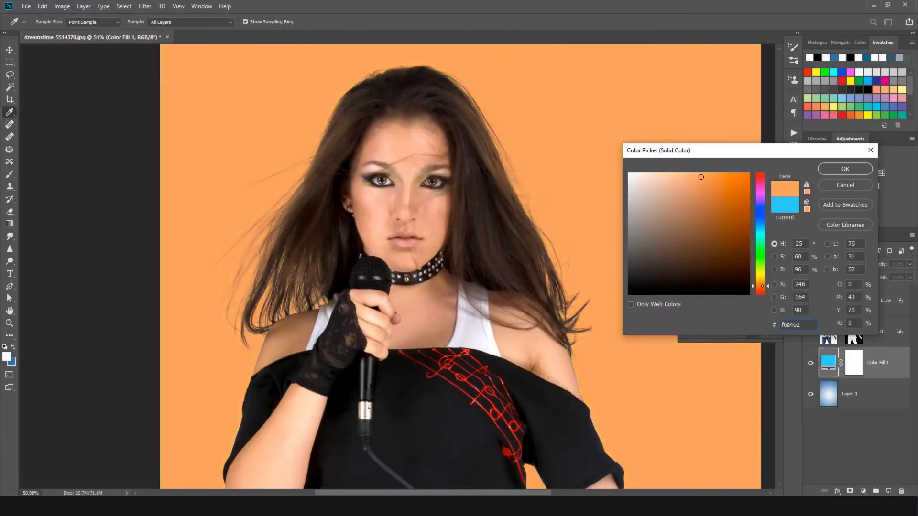
# - Refine the woman's selection in Select and Mask and output it as a layer mask on Layer 0
pyautogui.moveTo(760, 286)
pyautogui.mouseDown()
pyautogui.moveTo(760, 294)
pyautogui.moveTo(760, 174)
pyautogui.moveTo(761, 244)
pyautogui.mouseUp()
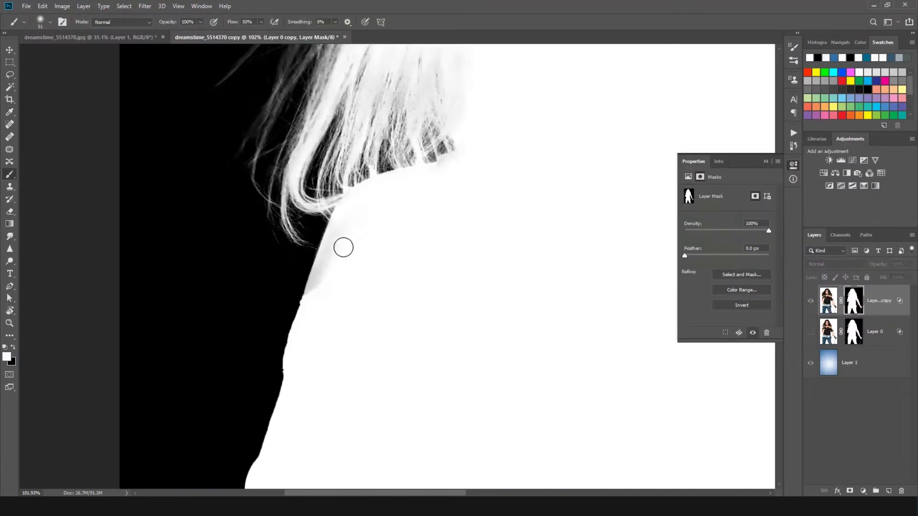
pyautogui.moveTo(300, 238); pyautogui.dragTo(306, 289)
pyautogui.hotkey('ctrl', 'z')
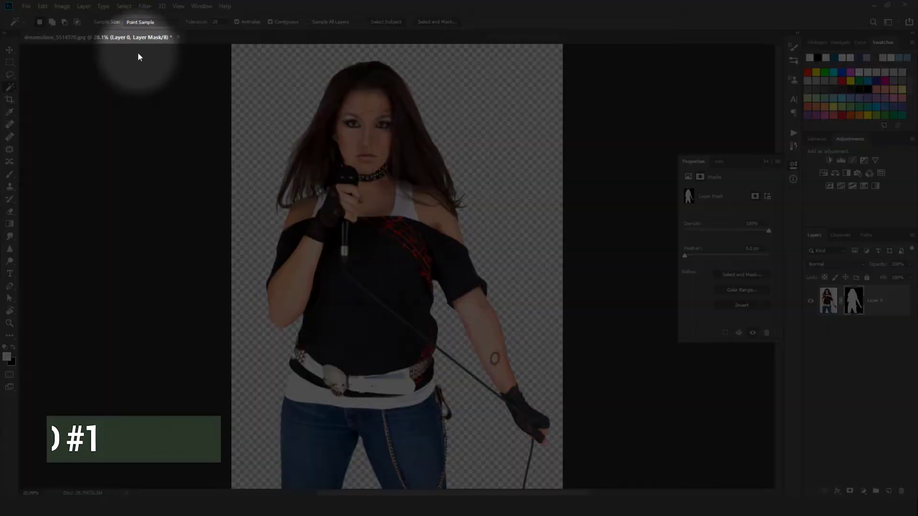
pyautogui.click(123, 6)
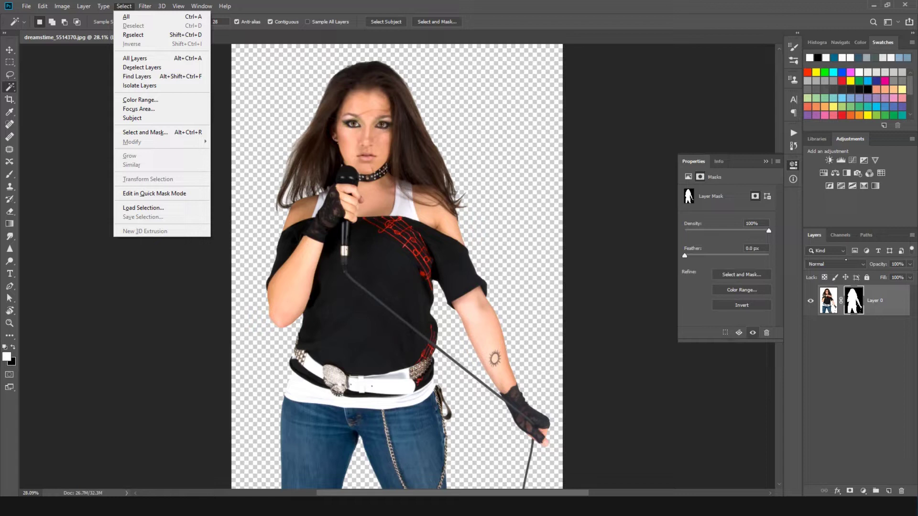
# - Add a new empty Layer 1 and move it beneath Layer 0
pyautogui.press('Escape')
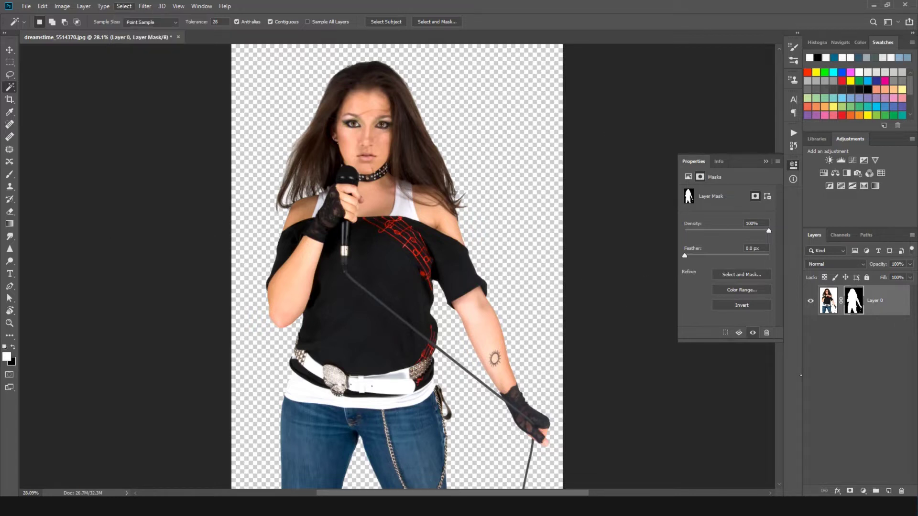
pyautogui.click(888, 491)
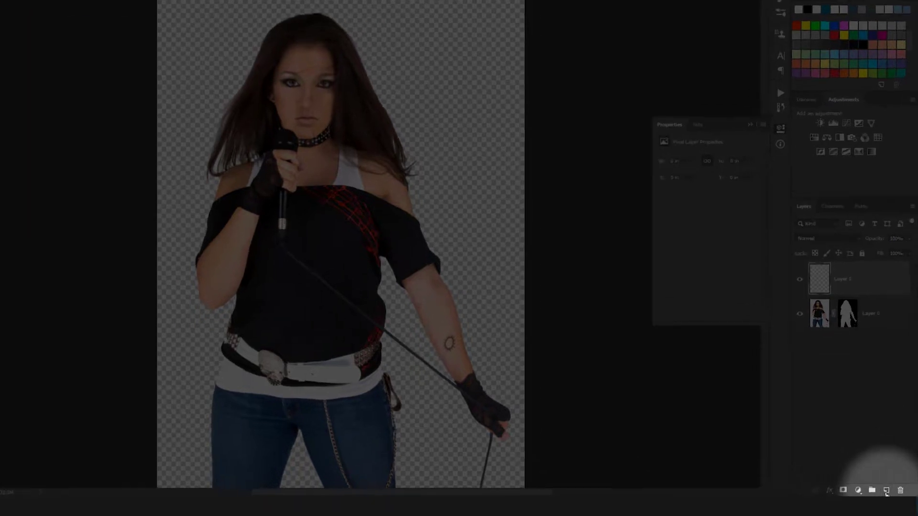
pyautogui.moveTo(875, 301); pyautogui.dragTo(877, 349)
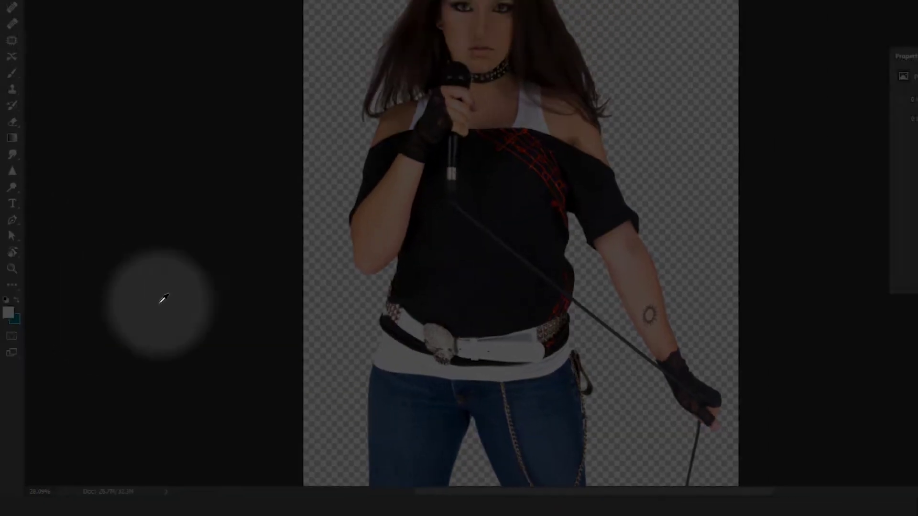
# - Set the foreground colour to blue #4a69a7 and the background to near-white #f4fafd
pyautogui.click(9, 299)
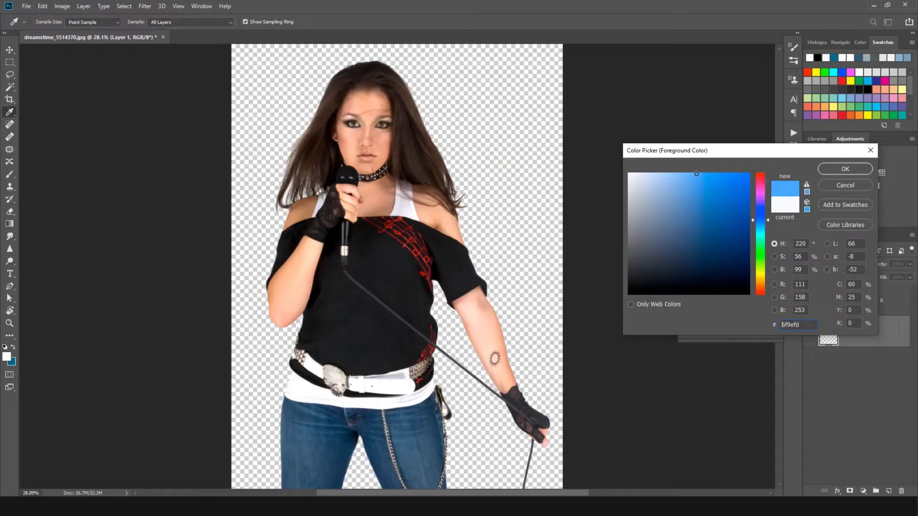
pyautogui.moveTo(703, 213); pyautogui.dragTo(697, 216)
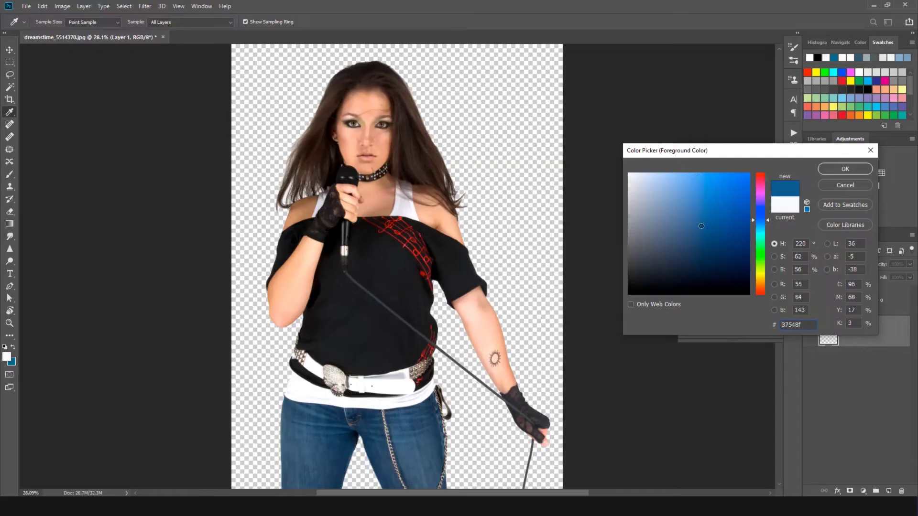
pyautogui.click(842, 169)
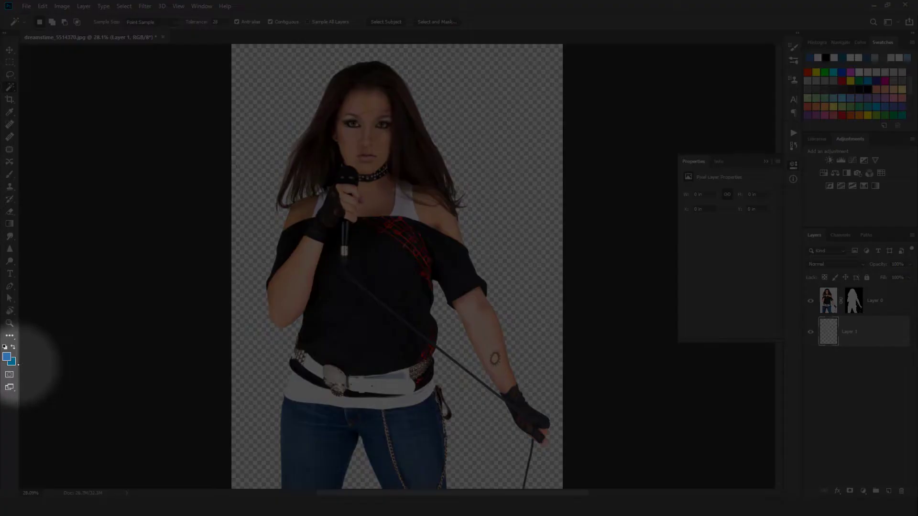
pyautogui.click(12, 362)
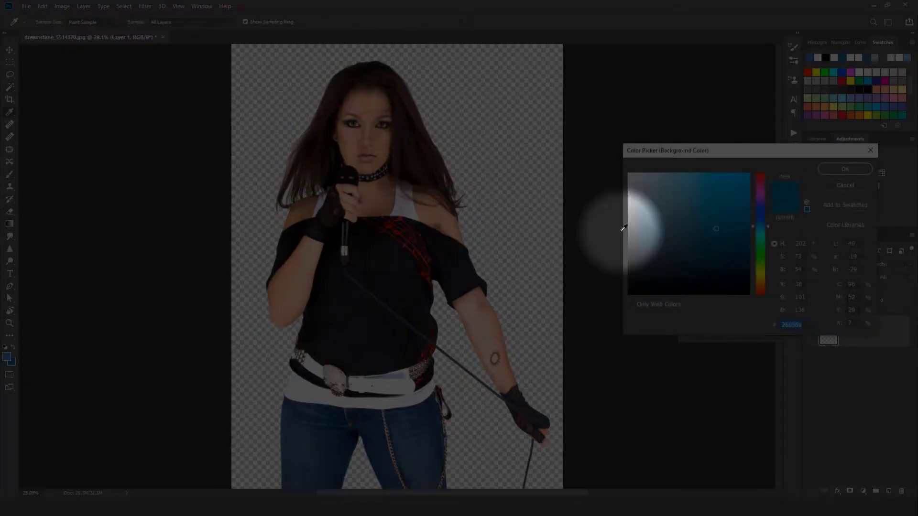
pyautogui.moveTo(645, 195); pyautogui.dragTo(632, 173)
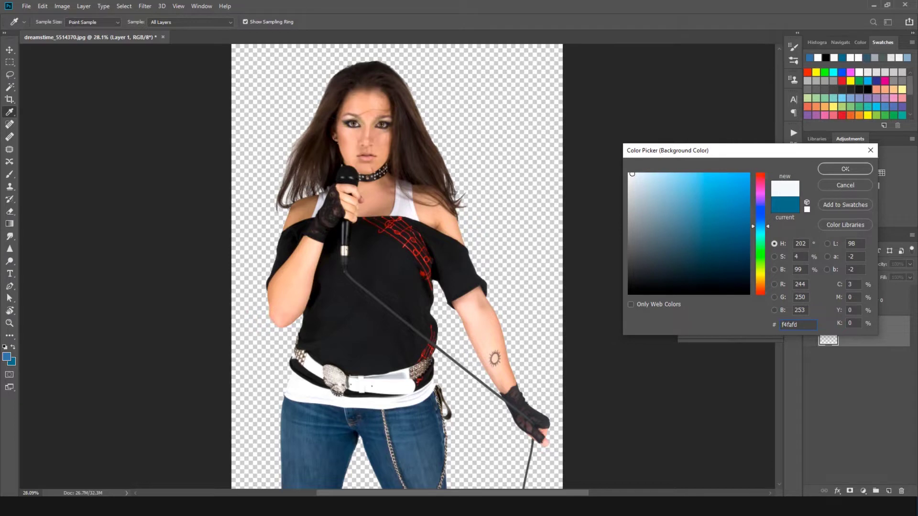
pyautogui.click(845, 169)
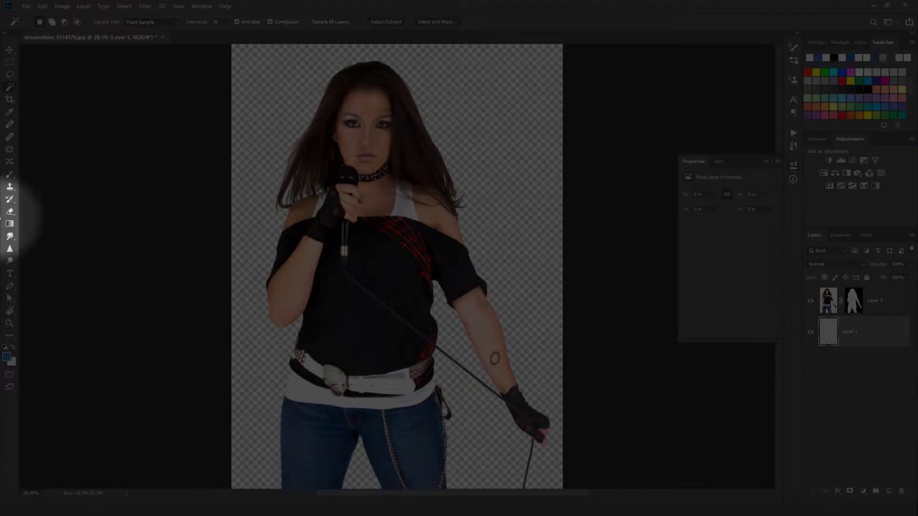
# - Fill Layer 1 with a radial gradient, pale in the centre fading to deeper blue edges
pyautogui.press('g')
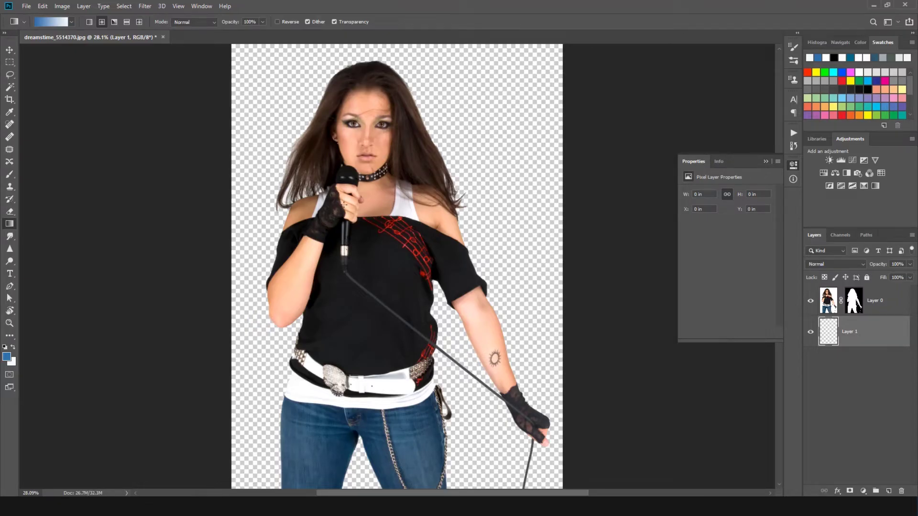
pyautogui.moveTo(341, 209); pyautogui.dragTo(202, 122)
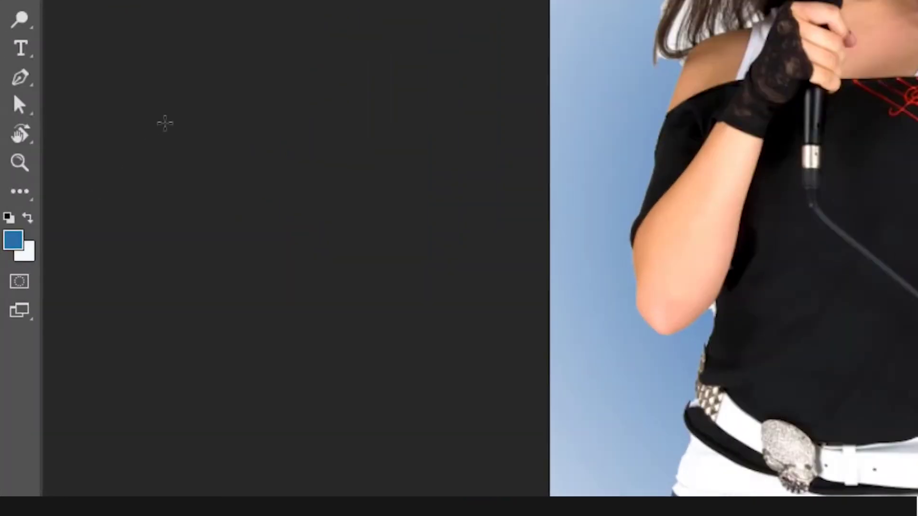
pyautogui.press('x')
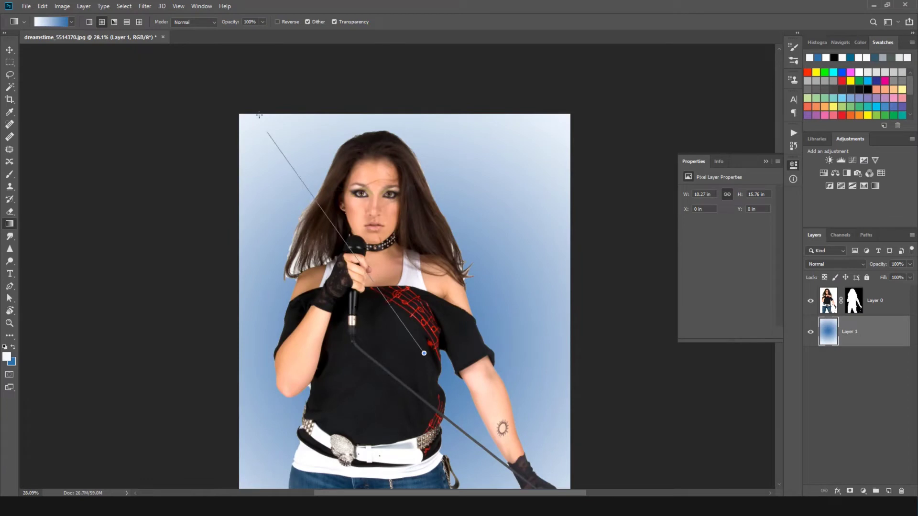
pyautogui.moveTo(259, 115); pyautogui.dragTo(200, 66)
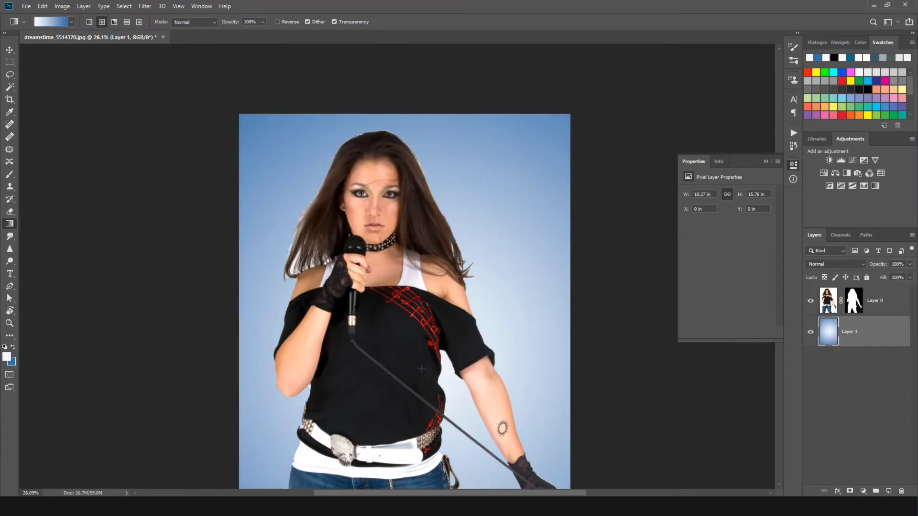
pyautogui.moveTo(395, 410); pyautogui.dragTo(478, 258)
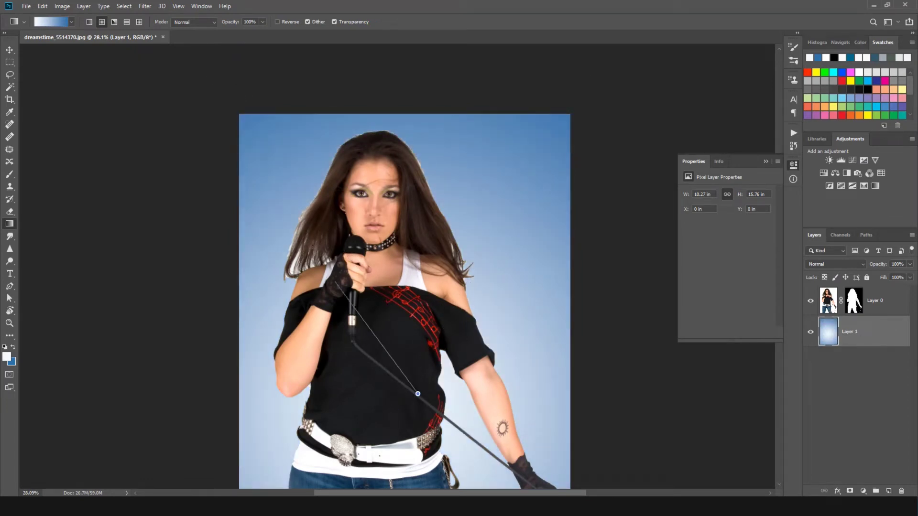
pyautogui.moveTo(418, 394); pyautogui.dragTo(417, 394)
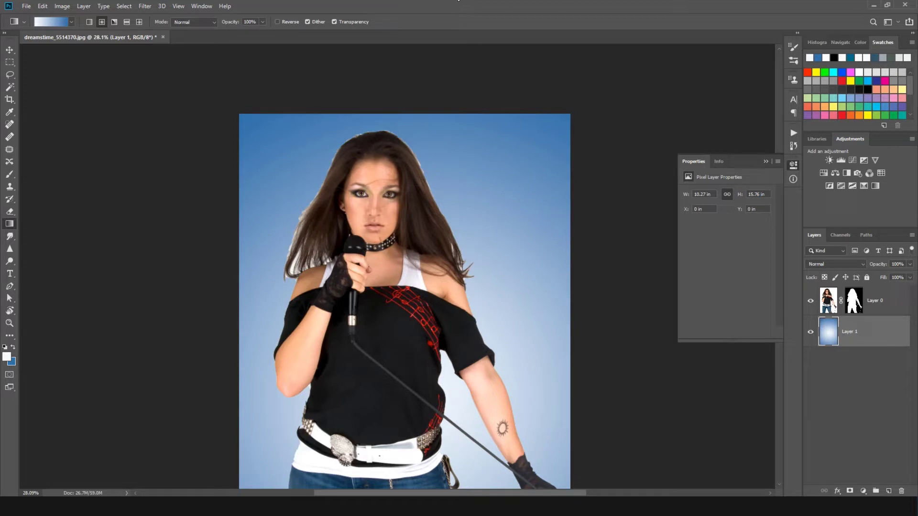
pyautogui.moveTo(403, 247); pyautogui.dragTo(331, 251)
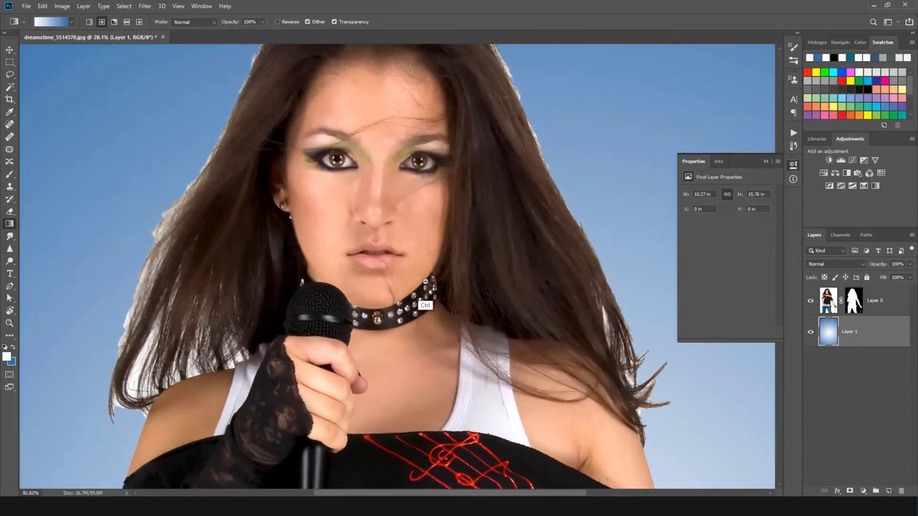
pyautogui.moveTo(248, 158); pyautogui.dragTo(346, 162)
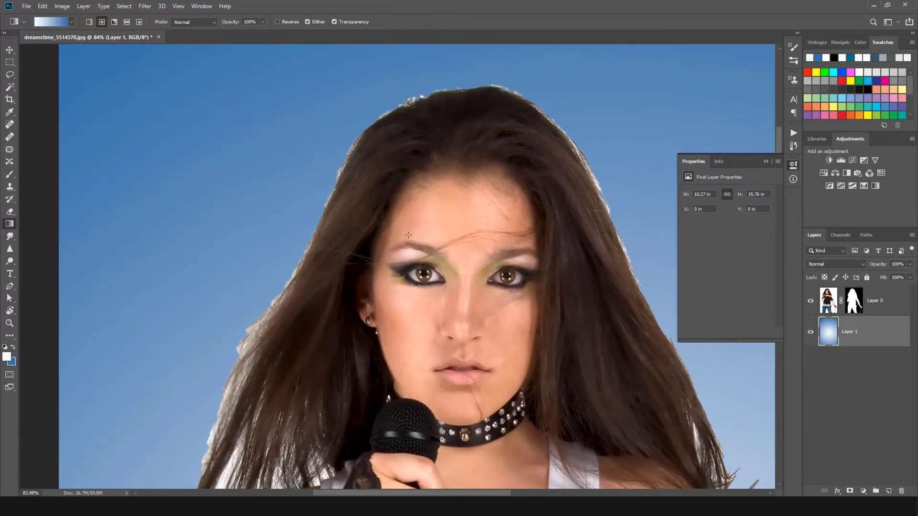
pyautogui.moveTo(343, 381); pyautogui.dragTo(322, 311)
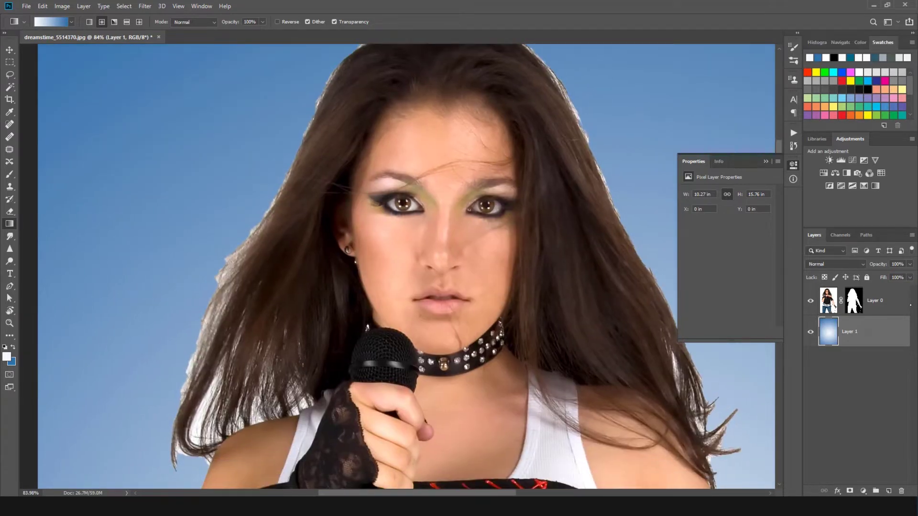
pyautogui.click(908, 306)
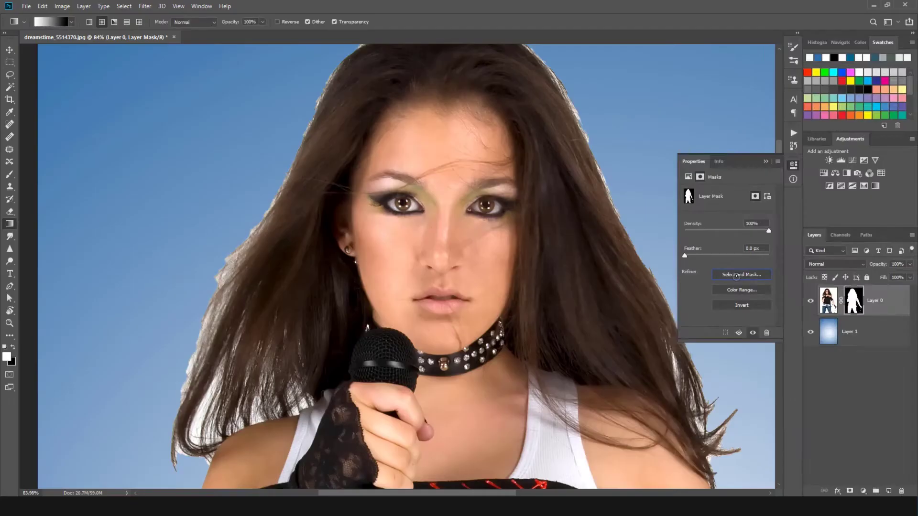
# - In Select and Mask, refine the hair edge left of the face with an 88 px Refine Edge Brush
pyautogui.click(741, 275)
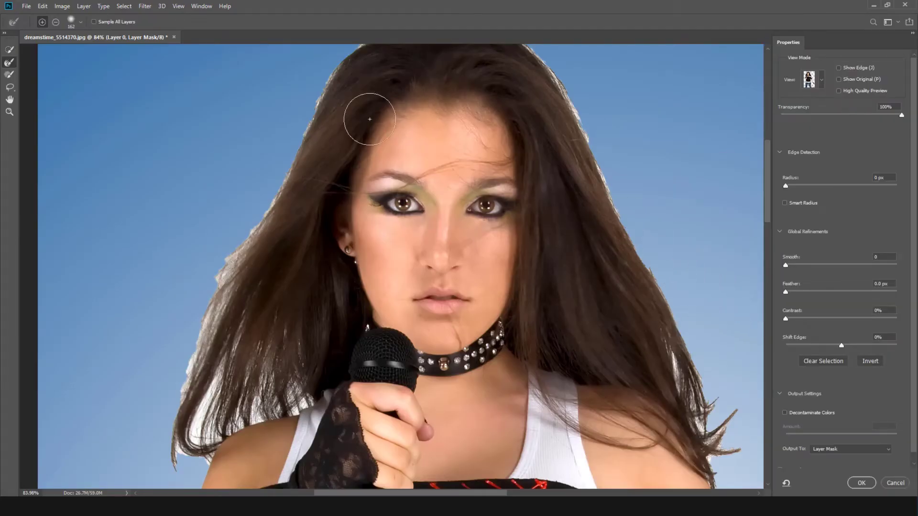
pyautogui.moveTo(339, 107); pyautogui.dragTo(348, 173)
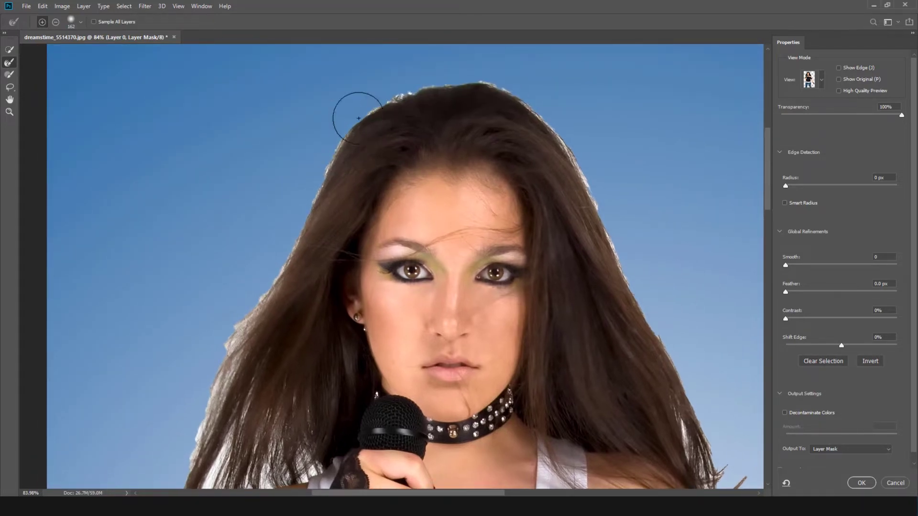
pyautogui.moveTo(358, 118); pyautogui.dragTo(344, 123)
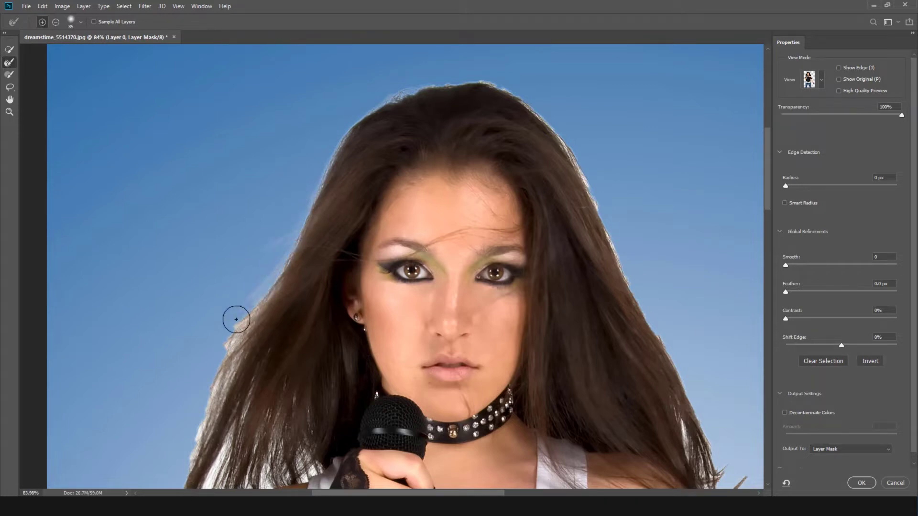
pyautogui.moveTo(239, 316); pyautogui.dragTo(247, 320)
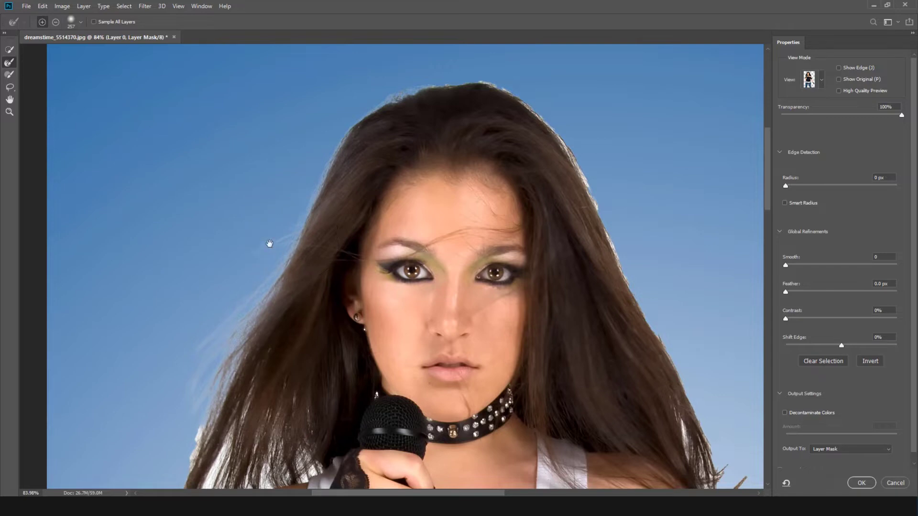
pyautogui.moveTo(268, 242); pyautogui.dragTo(410, 181)
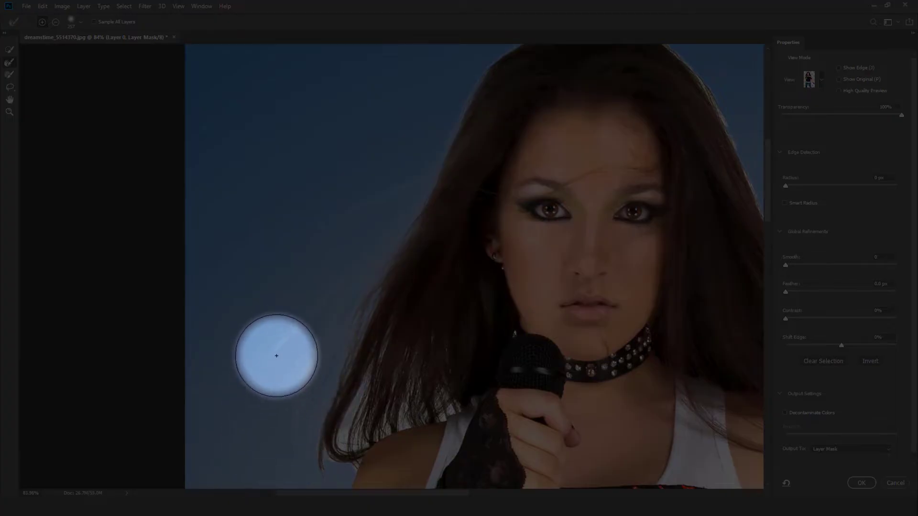
pyautogui.moveTo(287, 398); pyautogui.dragTo(287, 277)
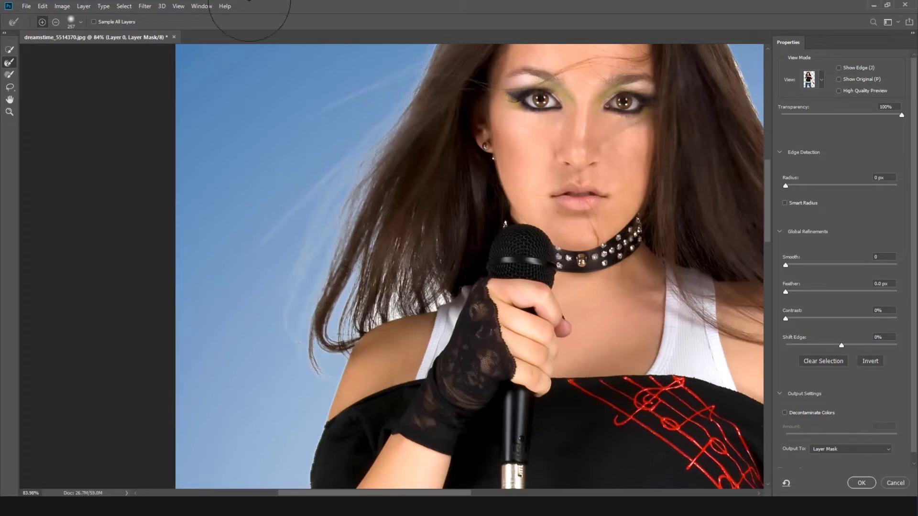
# - Brush the hair edges by the hand, top and right side at 123 px, then output the layer mask
pyautogui.moveTo(402, 248); pyautogui.dragTo(416, 263)
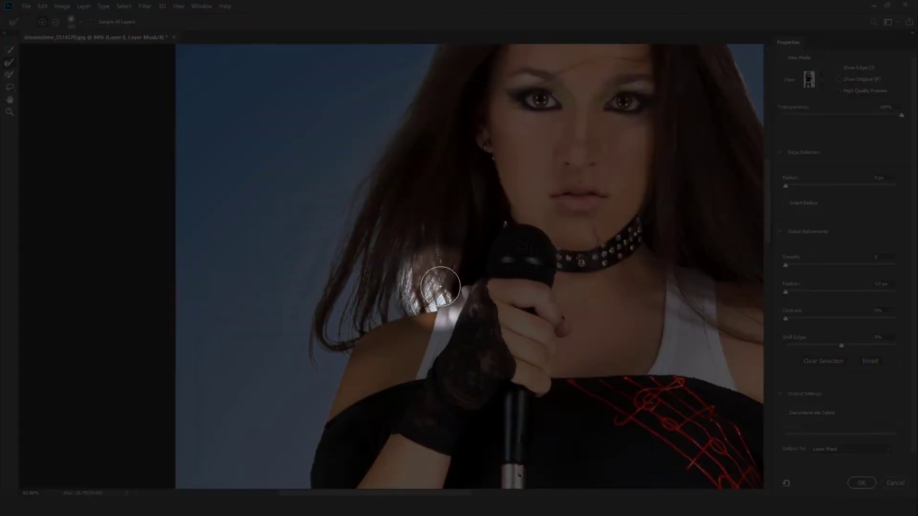
pyautogui.moveTo(440, 286); pyautogui.dragTo(410, 229)
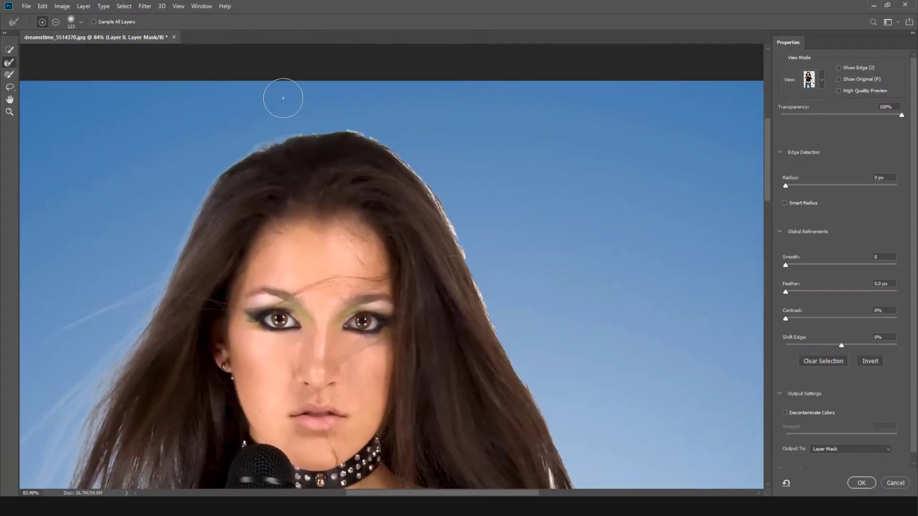
pyautogui.moveTo(283, 98)
pyautogui.mouseDown()
pyautogui.moveTo(285, 117)
pyautogui.moveTo(402, 119)
pyautogui.moveTo(368, 123)
pyautogui.moveTo(417, 163)
pyautogui.mouseUp()
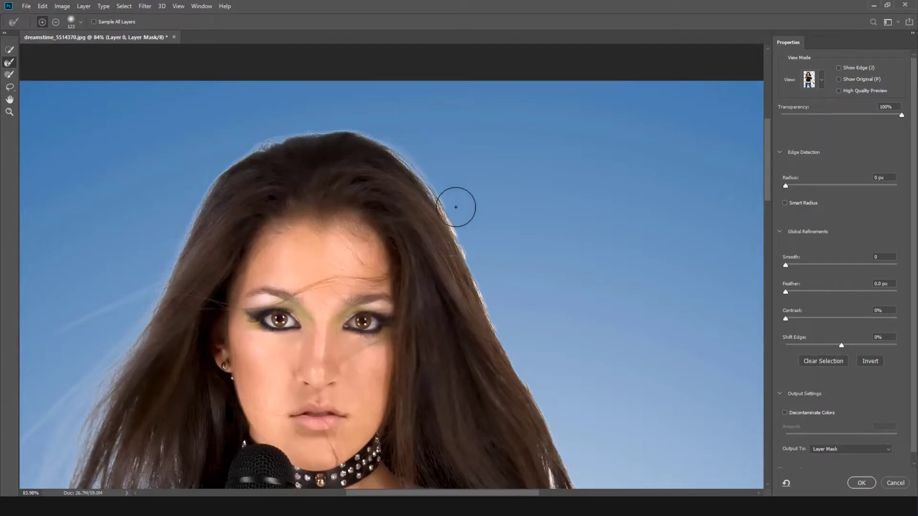
pyautogui.moveTo(466, 228); pyautogui.dragTo(492, 294)
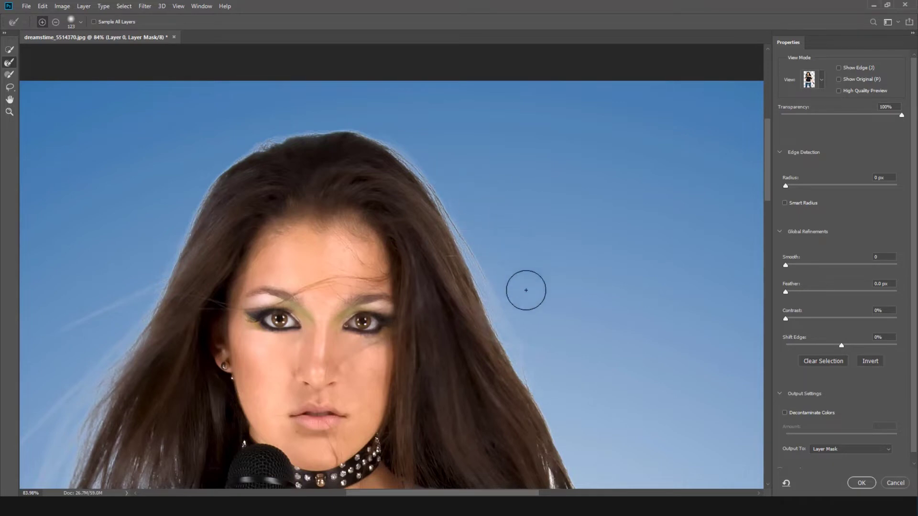
pyautogui.scroll(-3, 479, 229)
pyautogui.hscroll(5, 478, 230)
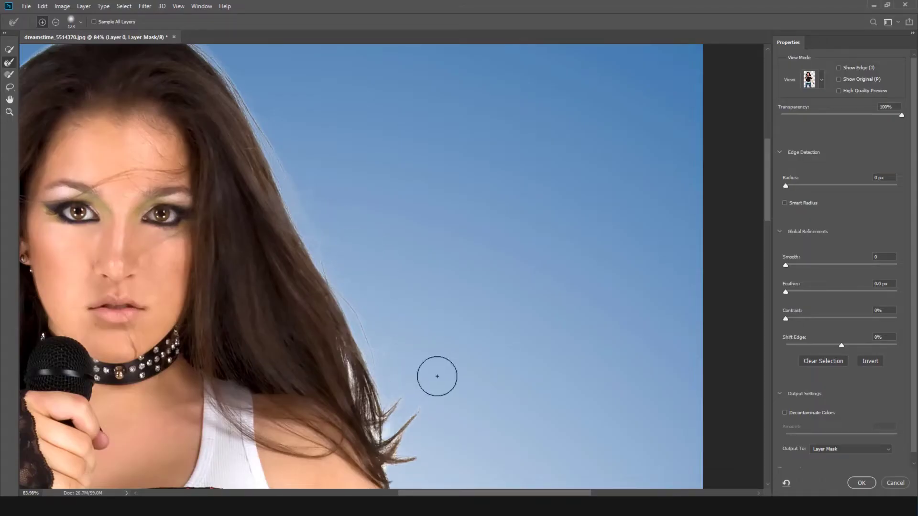
pyautogui.moveTo(445, 368); pyautogui.dragTo(414, 256)
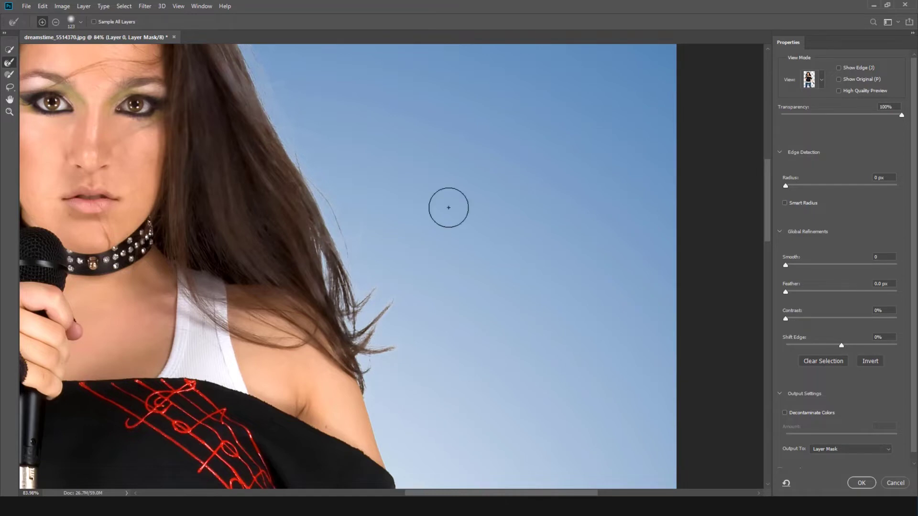
pyautogui.moveTo(410, 181); pyautogui.dragTo(510, 269)
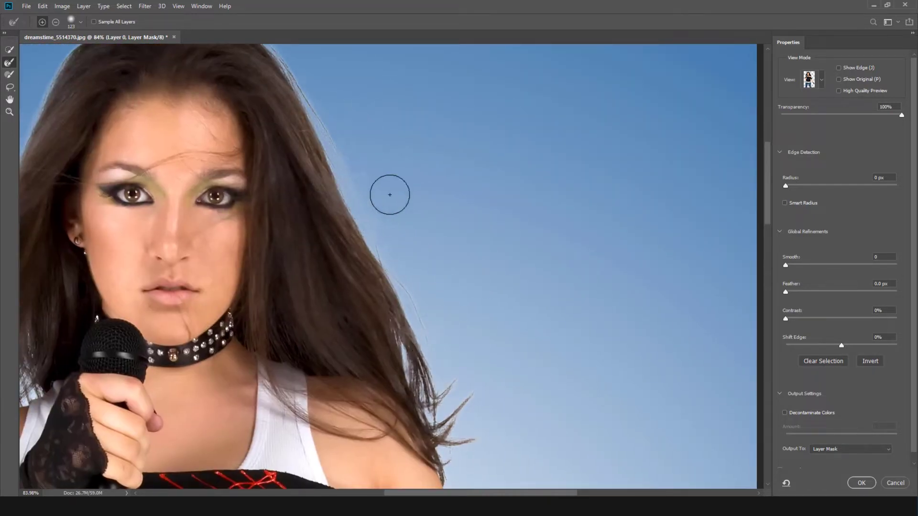
pyautogui.scroll(2, 442, 156)
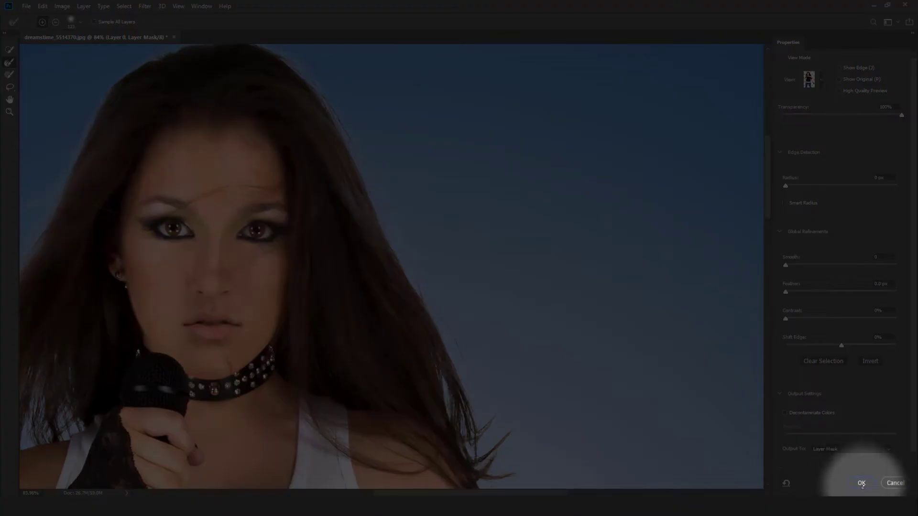
pyautogui.click(861, 483)
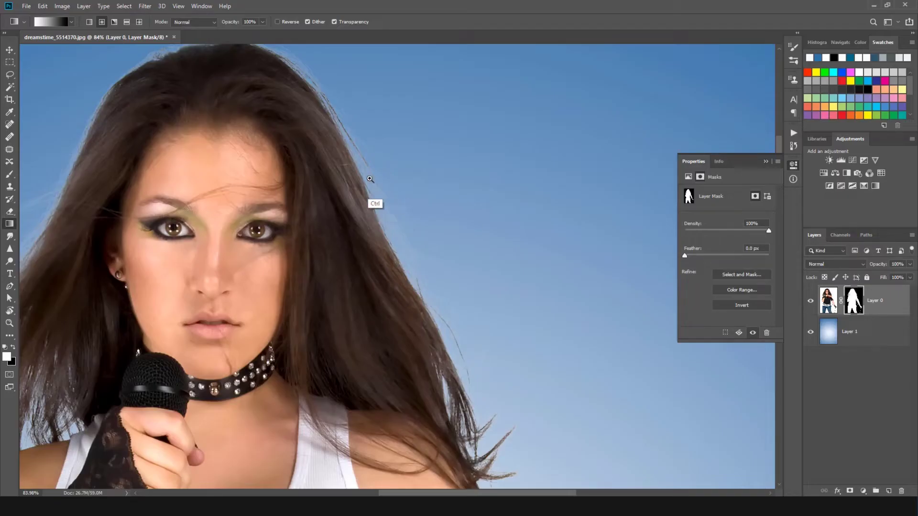
# - Inspect the refined hair edges, then open Layer Style Blending Options for Layer 0
pyautogui.moveTo(370, 179); pyautogui.dragTo(321, 153)
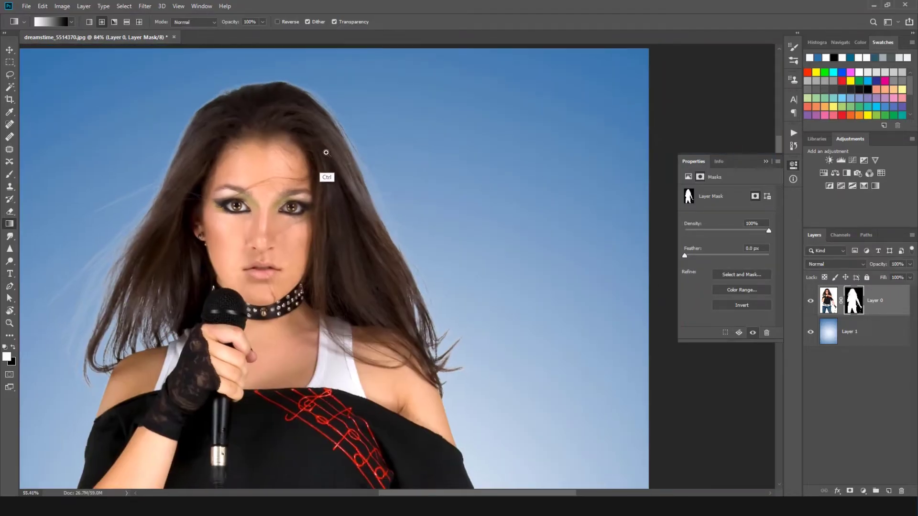
pyautogui.moveTo(184, 193)
pyautogui.mouseDown()
pyautogui.moveTo(269, 197)
pyautogui.moveTo(308, 166)
pyautogui.mouseUp()
pyautogui.moveTo(365, 105); pyautogui.dragTo(356, 251)
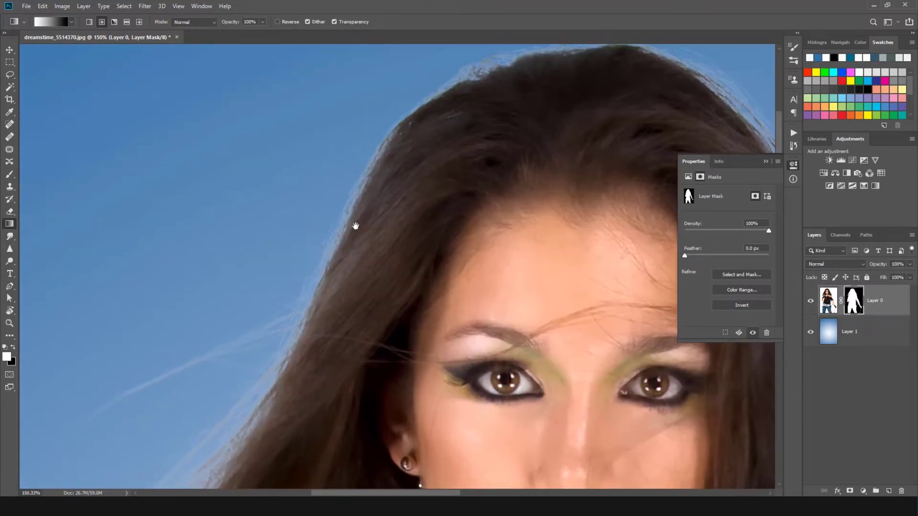
pyautogui.moveTo(317, 364); pyautogui.dragTo(371, 276)
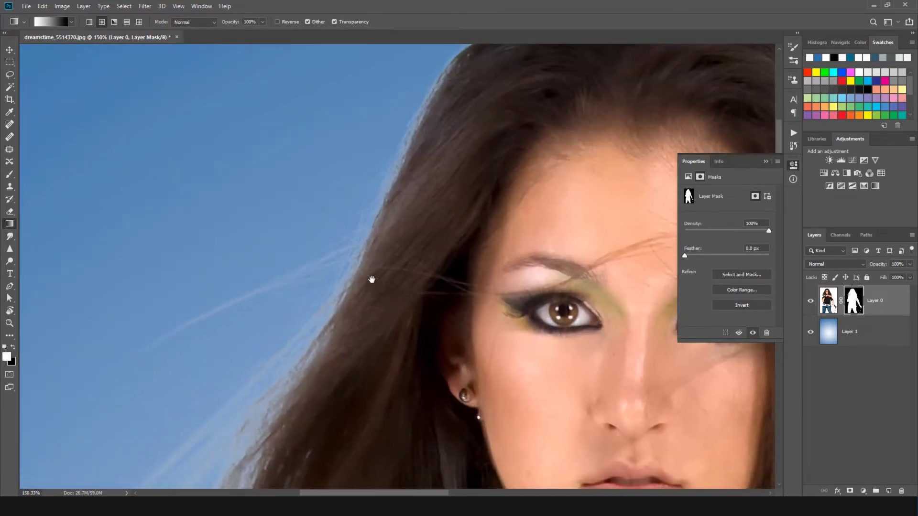
pyautogui.moveTo(346, 399)
pyautogui.mouseDown()
pyautogui.moveTo(387, 264)
pyautogui.moveTo(355, 276)
pyautogui.mouseUp()
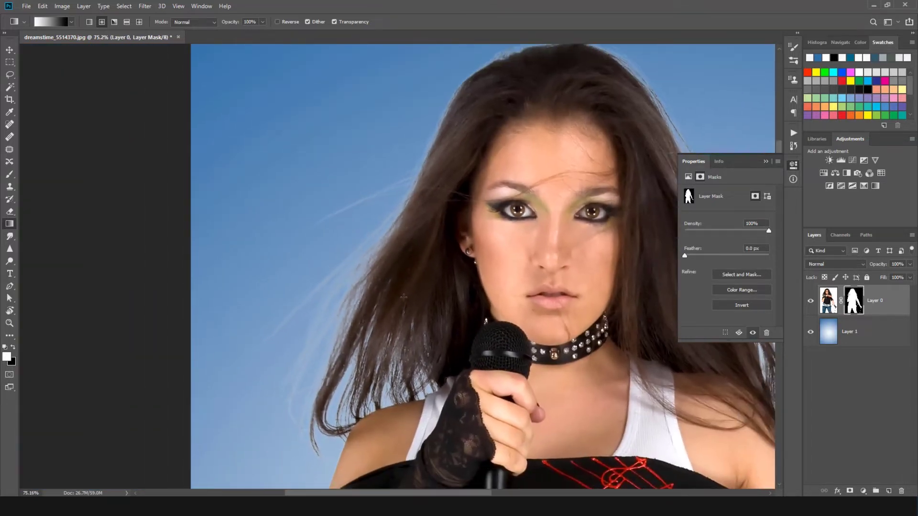
pyautogui.moveTo(424, 299); pyautogui.dragTo(315, 245)
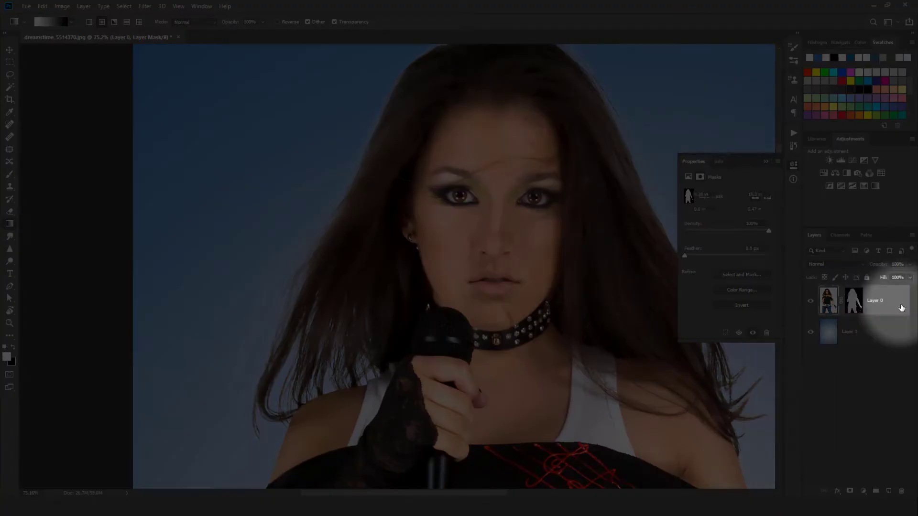
pyautogui.doubleClick(887, 300)
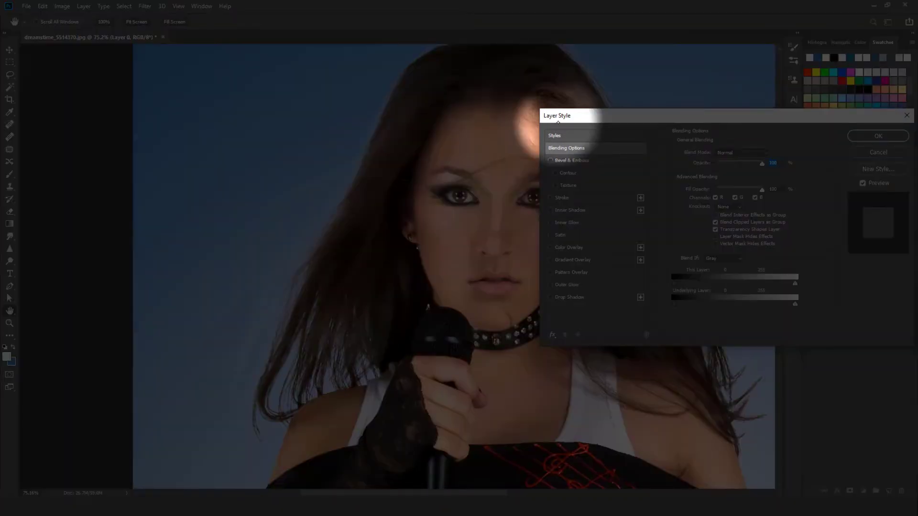
# - Enable Inner Glow with default settings and a dark brown colour sampled from the hair
pyautogui.click(566, 222)
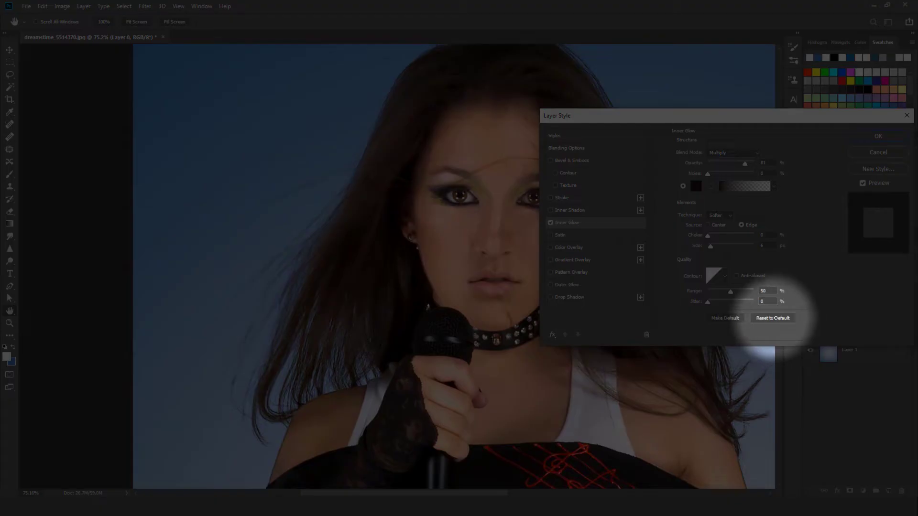
pyautogui.click(773, 318)
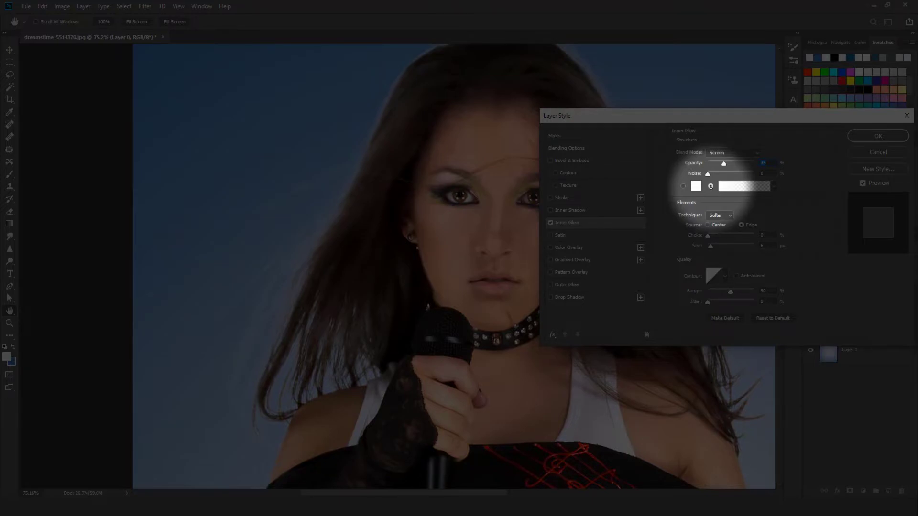
pyautogui.click(695, 186)
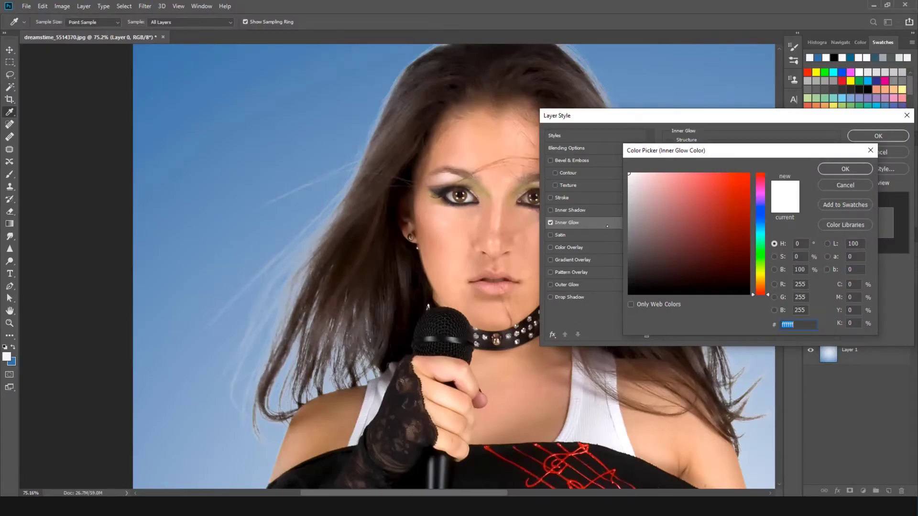
pyautogui.moveTo(363, 232)
pyautogui.mouseDown()
pyautogui.moveTo(340, 249)
pyautogui.moveTo(456, 257)
pyautogui.mouseUp()
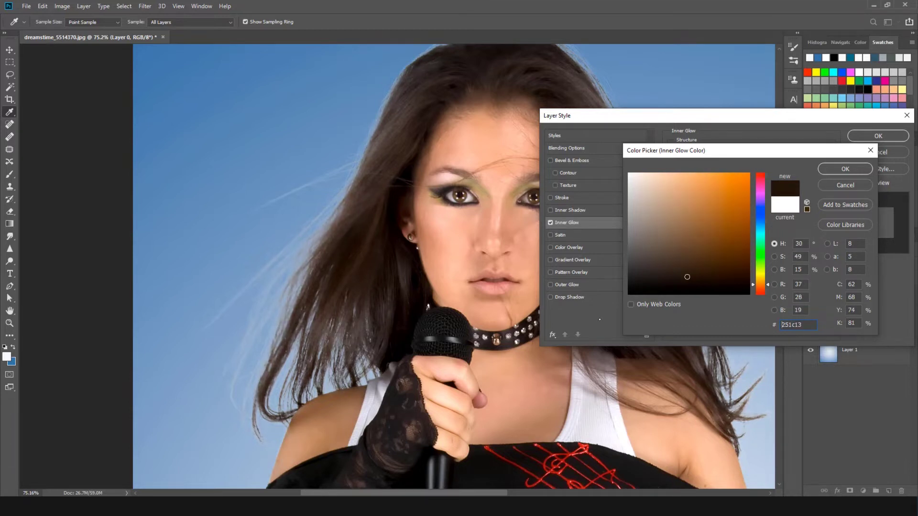
pyautogui.click(831, 171)
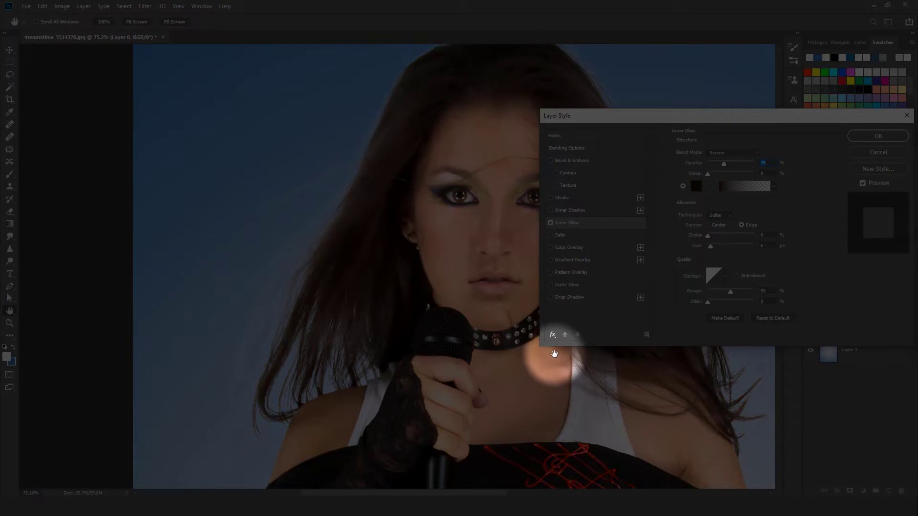
# - Set the Inner Glow blend mode to Multiply at about 70% opacity
pyautogui.click(722, 153)
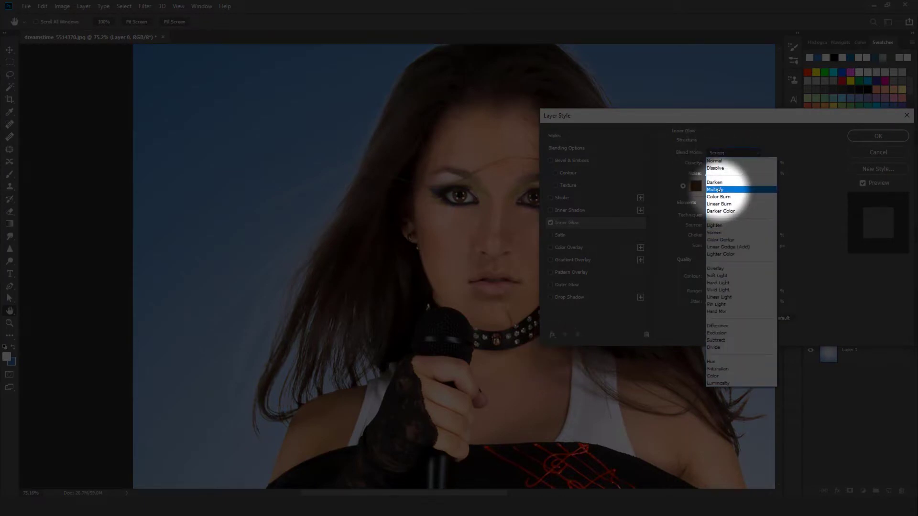
pyautogui.click(716, 190)
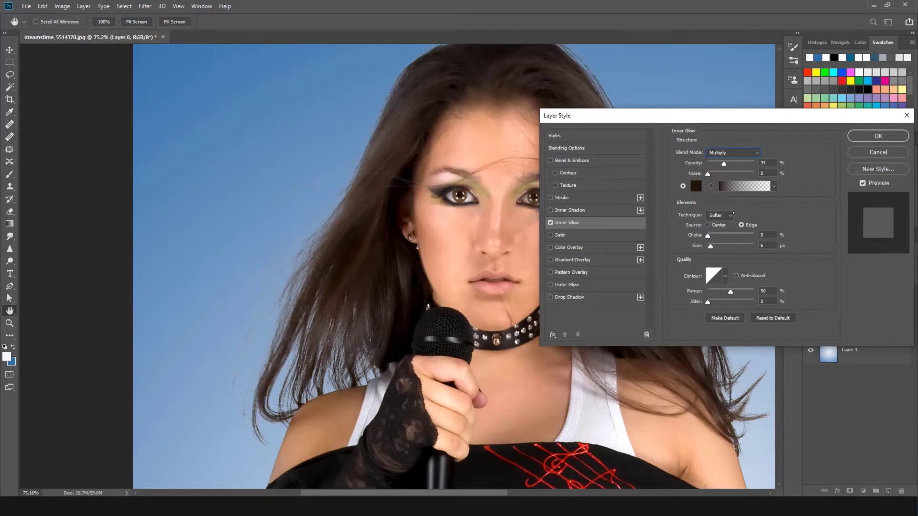
pyautogui.moveTo(715, 164); pyautogui.dragTo(748, 178)
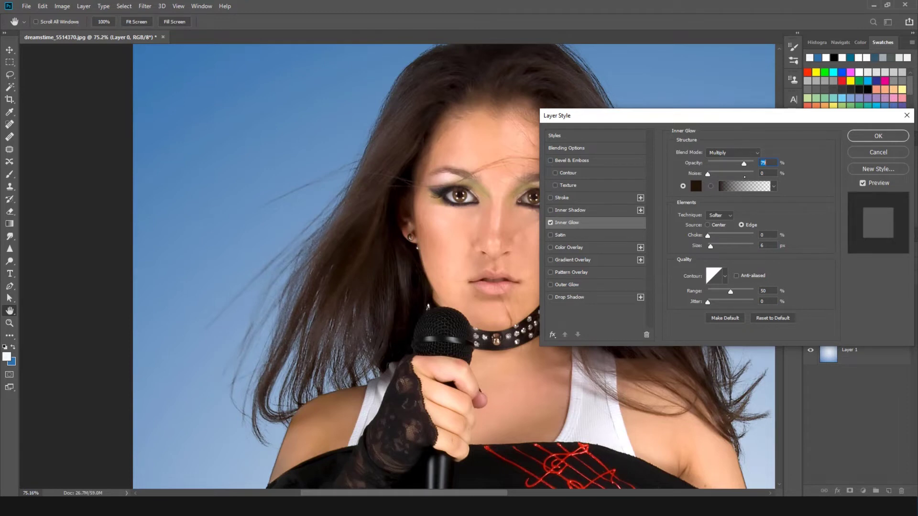
pyautogui.moveTo(735, 175); pyautogui.dragTo(739, 176)
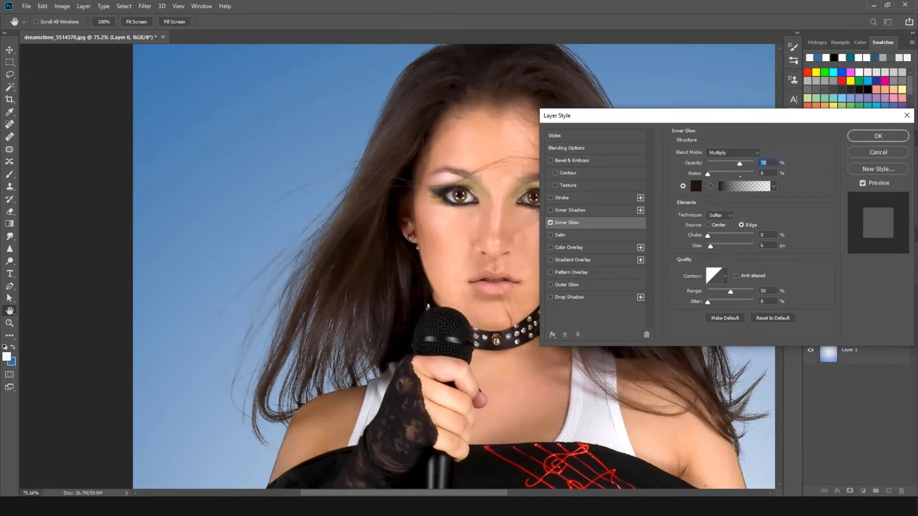
# - Check the glow along the woman's hair edges and apply the layer style
pyautogui.moveTo(447, 123)
pyautogui.mouseDown()
pyautogui.moveTo(359, 205)
pyautogui.moveTo(219, 158)
pyautogui.mouseUp()
pyautogui.moveTo(335, 191); pyautogui.dragTo(177, 191)
pyautogui.moveTo(364, 367); pyautogui.dragTo(418, 393)
pyautogui.moveTo(352, 328); pyautogui.dragTo(371, 313)
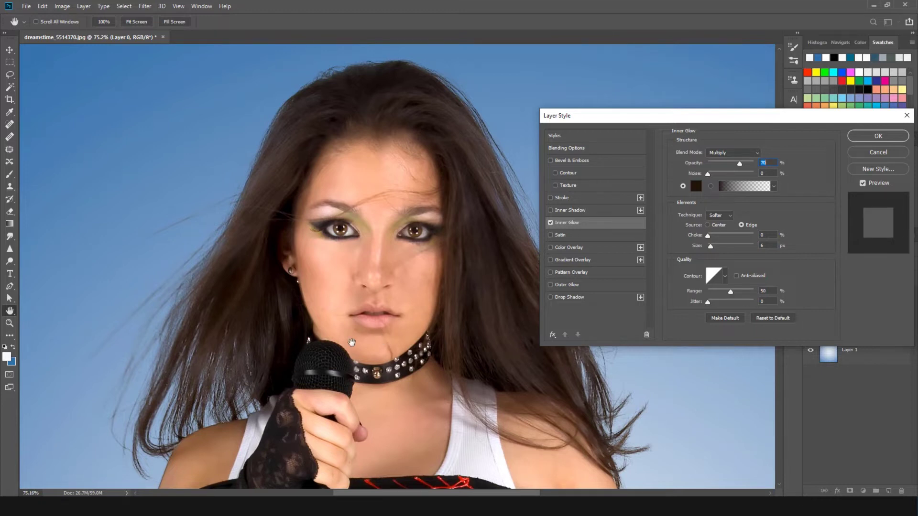
pyautogui.moveTo(393, 412); pyautogui.dragTo(332, 354)
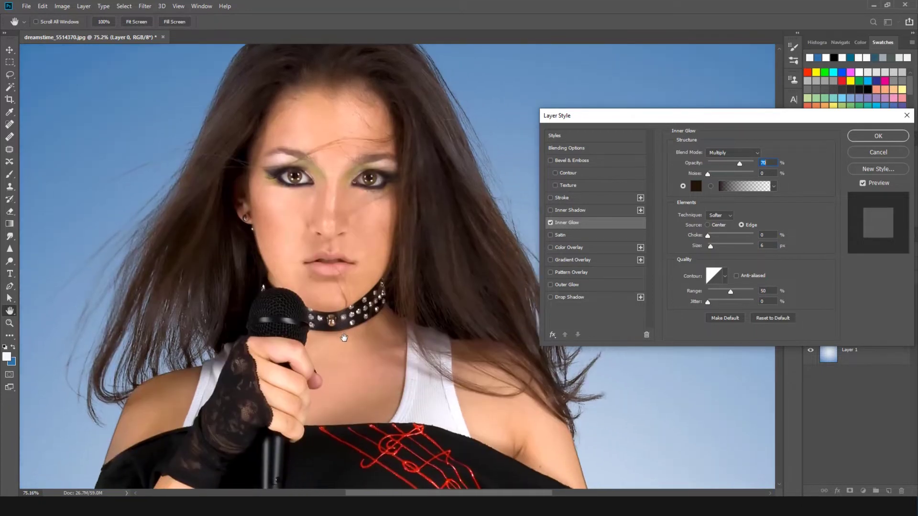
pyautogui.moveTo(375, 267)
pyautogui.mouseDown()
pyautogui.moveTo(367, 319)
pyautogui.moveTo(372, 306)
pyautogui.mouseUp()
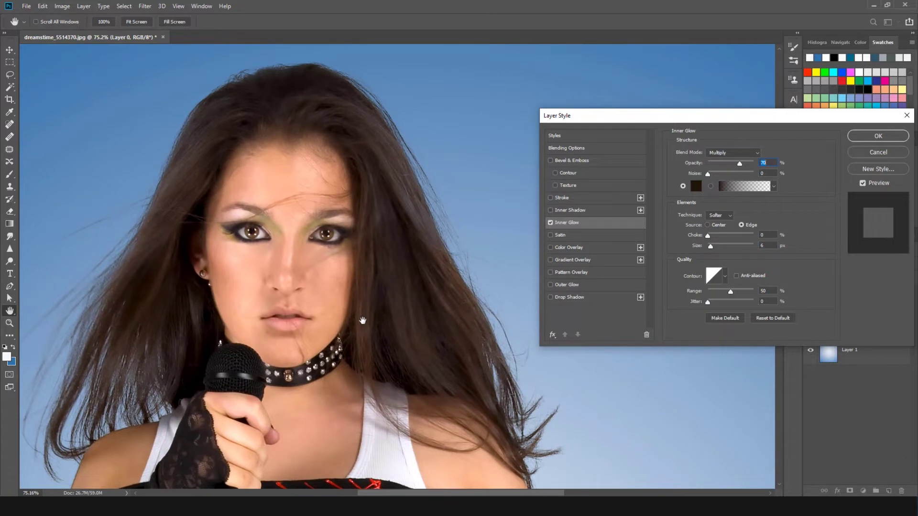
pyautogui.moveTo(318, 296)
pyautogui.mouseDown()
pyautogui.moveTo(371, 311)
pyautogui.moveTo(379, 299)
pyautogui.mouseUp()
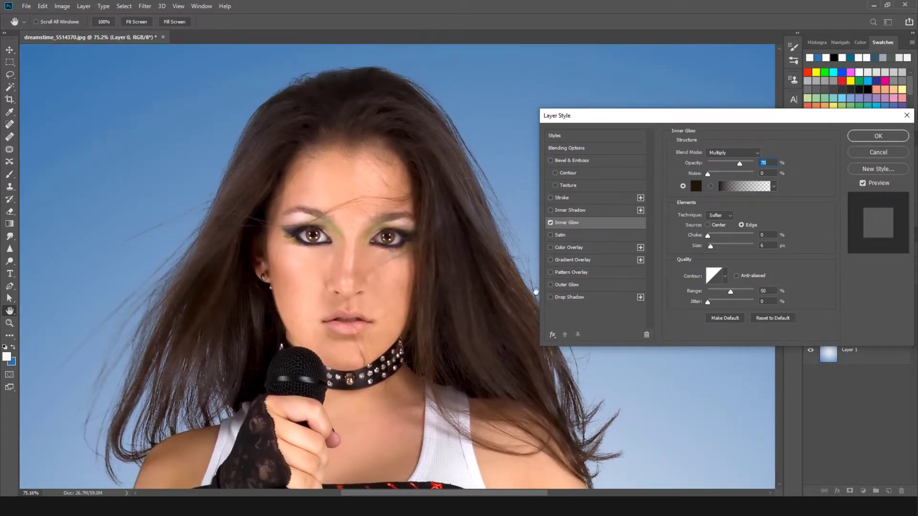
pyautogui.click(866, 137)
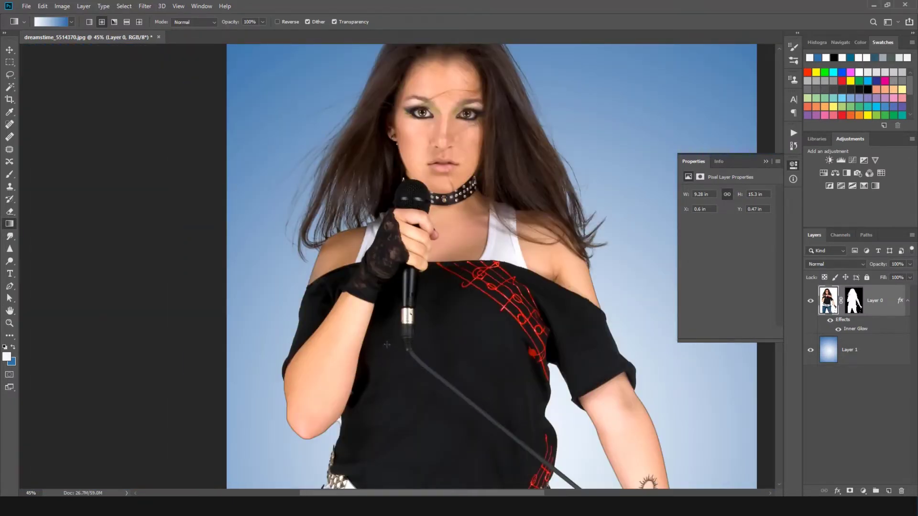
pyautogui.scroll(5, 318, 390)
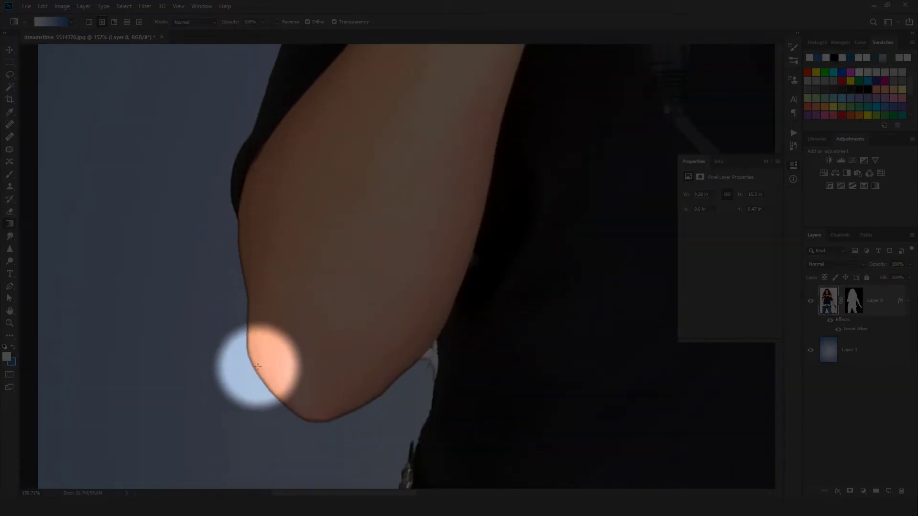
pyautogui.moveTo(389, 424)
pyautogui.mouseDown()
pyautogui.moveTo(389, 272)
pyautogui.moveTo(468, 274)
pyautogui.moveTo(451, 172)
pyautogui.mouseUp()
pyautogui.scroll(-5, 469, 274)
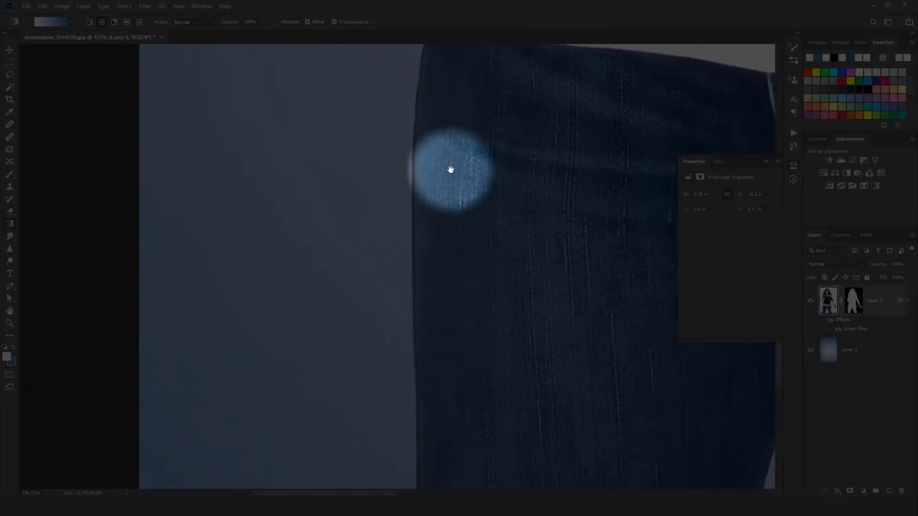
pyautogui.moveTo(483, 211); pyautogui.dragTo(456, 330)
pyautogui.scroll(-3, 456, 330)
pyautogui.scroll(-3, 430, 205)
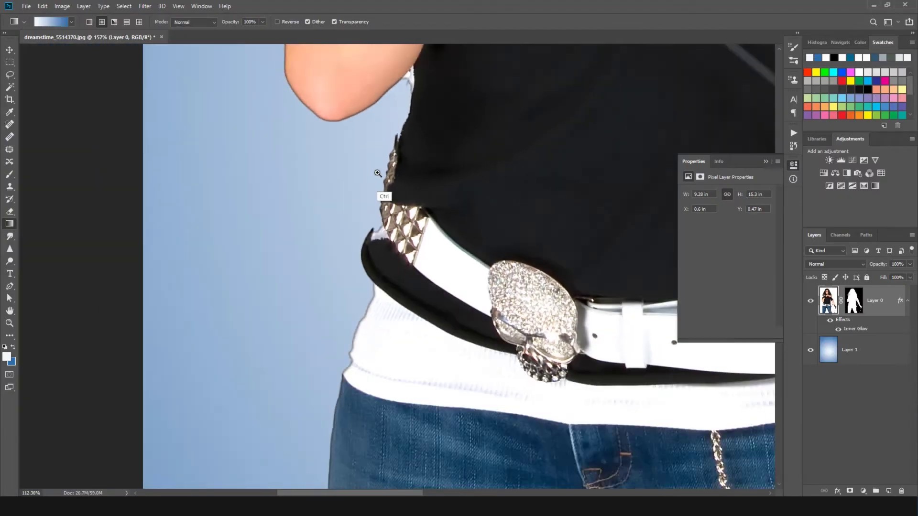
pyautogui.moveTo(488, 81)
pyautogui.mouseDown()
pyautogui.moveTo(436, 328)
pyautogui.moveTo(443, 336)
pyautogui.mouseUp()
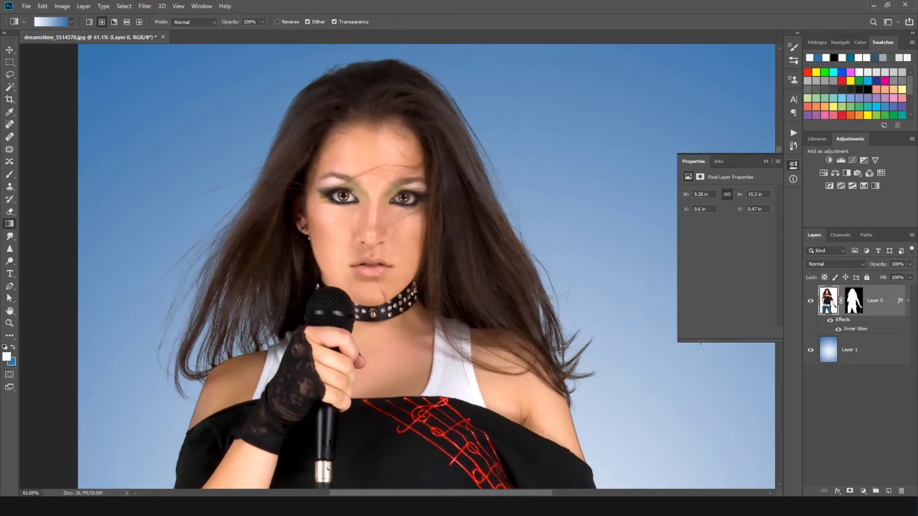
pyautogui.rightClick(846, 319)
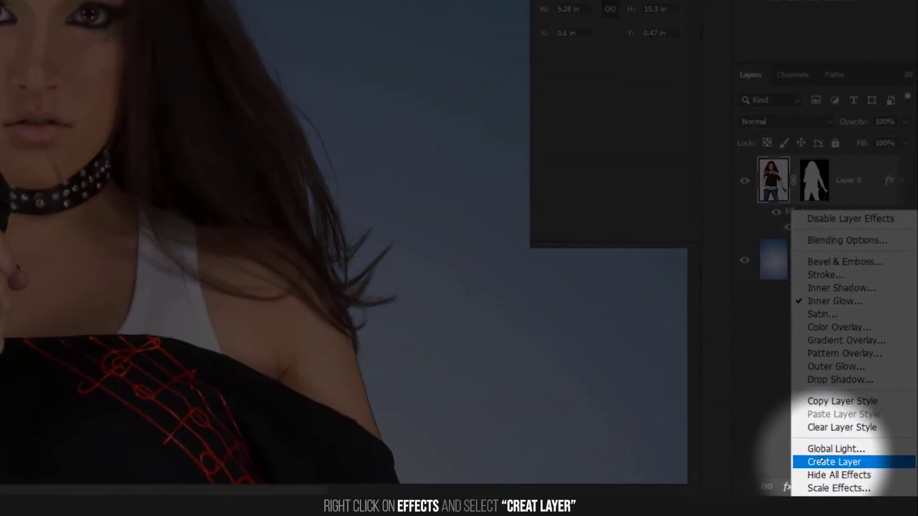
# - Convert the Inner Glow into its own layer and hide it with an inverted layer mask
pyautogui.click(850, 469)
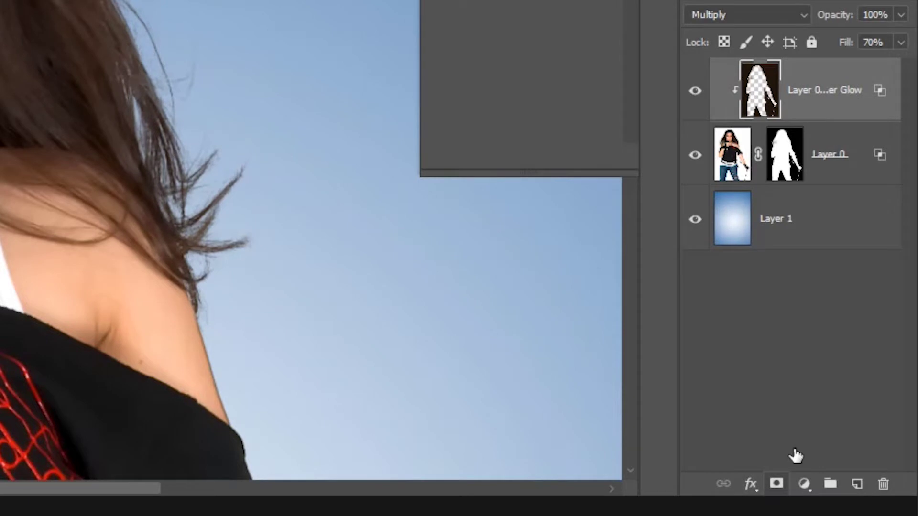
pyautogui.click(777, 484)
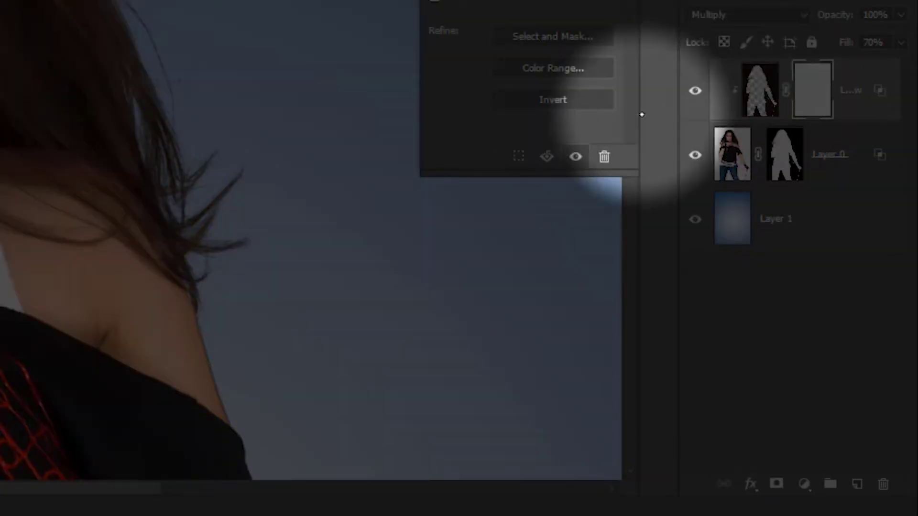
pyautogui.click(581, 100)
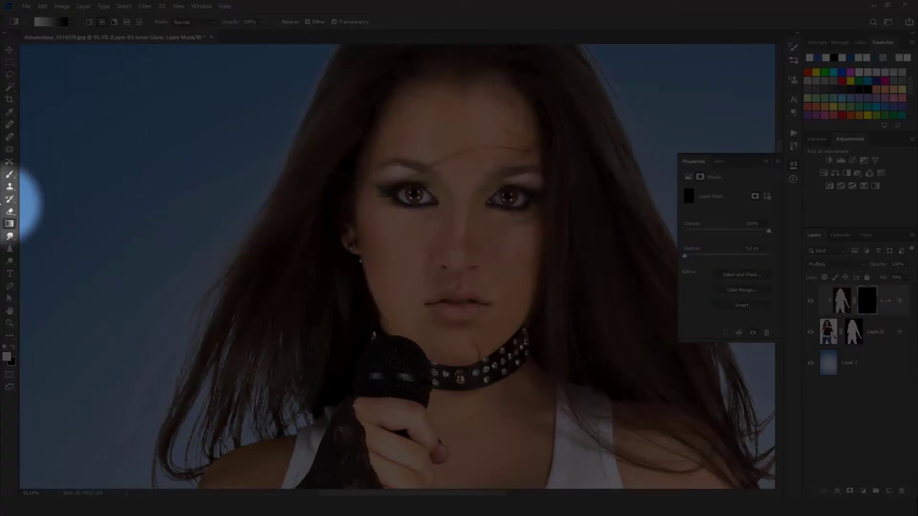
pyautogui.click(11, 174)
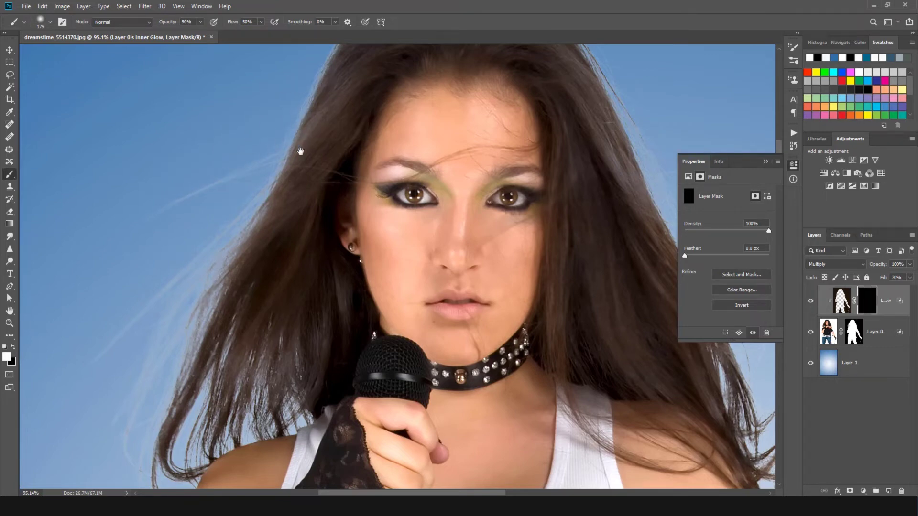
# - Paint the glow back on the mask along the left, top and lower hair edges at 100% brush opacity
pyautogui.moveTo(298, 138); pyautogui.dragTo(314, 260)
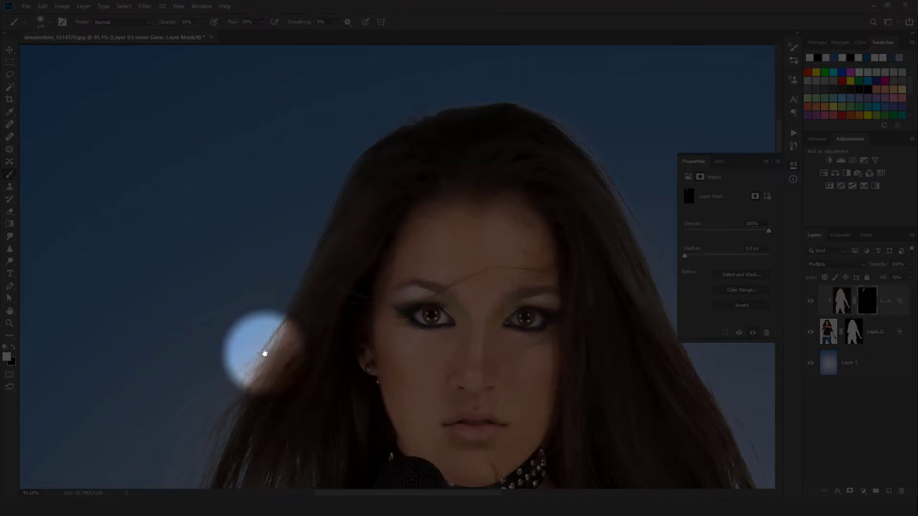
pyautogui.moveTo(264, 353); pyautogui.dragTo(349, 215)
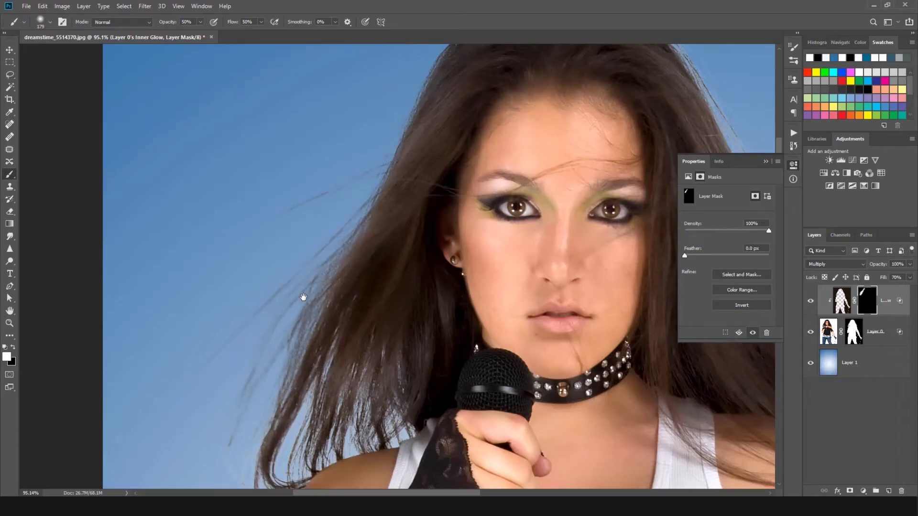
pyautogui.moveTo(303, 297); pyautogui.dragTo(333, 155)
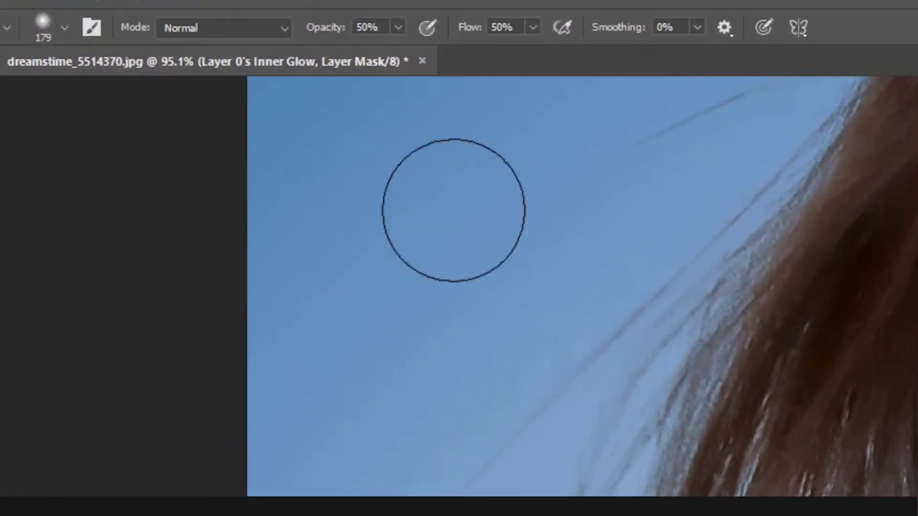
pyautogui.moveTo(341, 29); pyautogui.dragTo(400, 25)
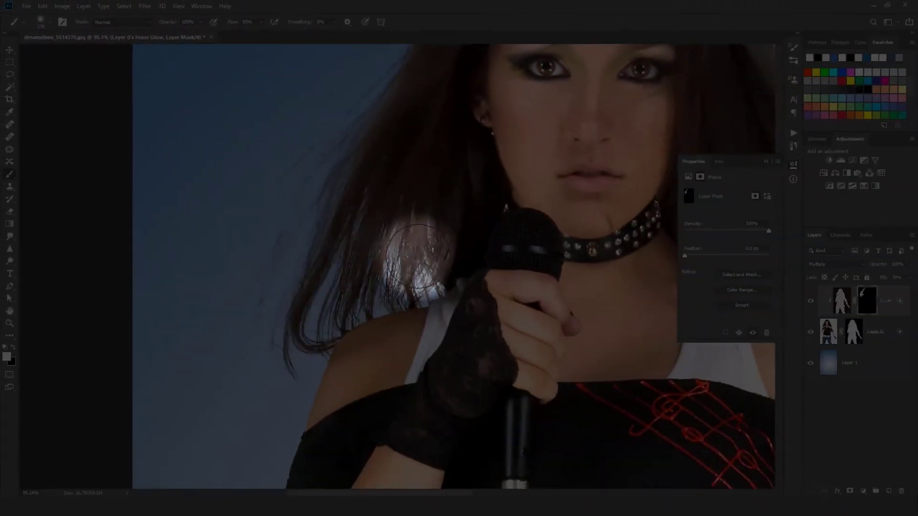
pyautogui.moveTo(367, 129)
pyautogui.mouseDown()
pyautogui.moveTo(368, 269)
pyautogui.moveTo(370, 262)
pyautogui.moveTo(275, 395)
pyautogui.mouseUp()
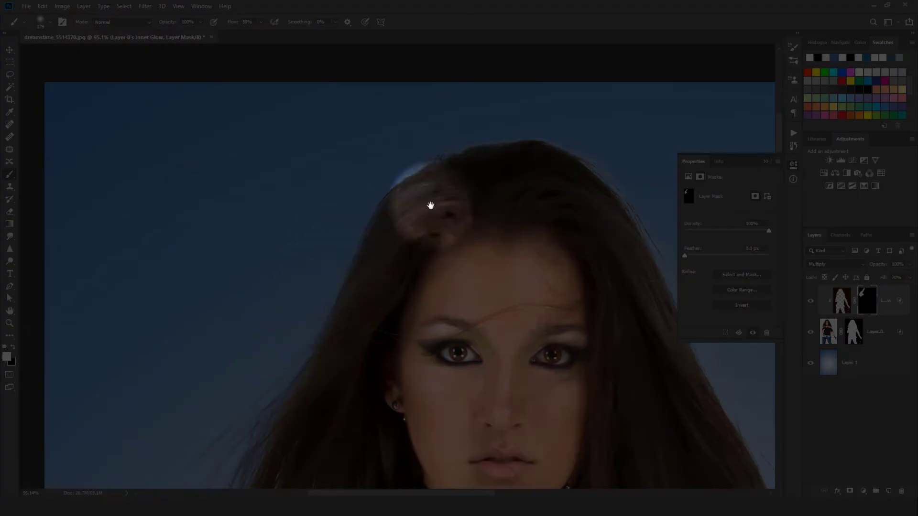
pyautogui.moveTo(430, 204); pyautogui.dragTo(270, 258)
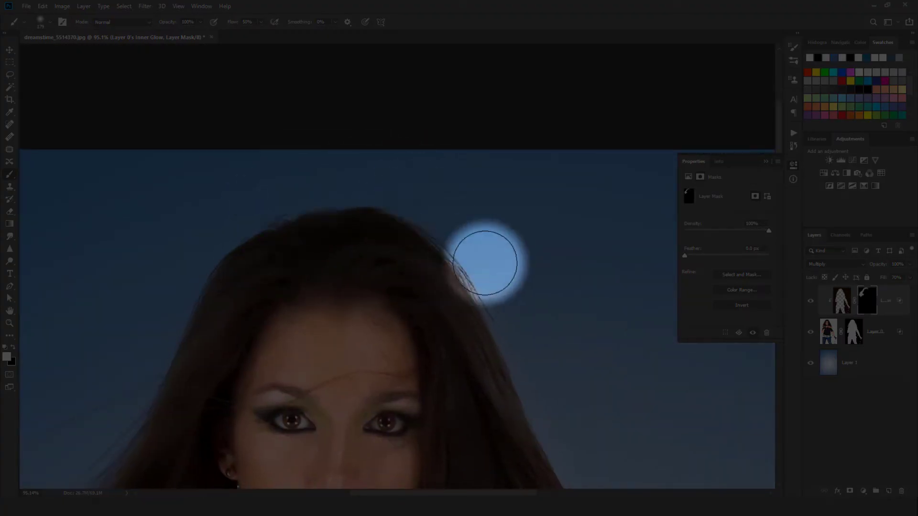
pyautogui.moveTo(509, 277); pyautogui.dragTo(397, 209)
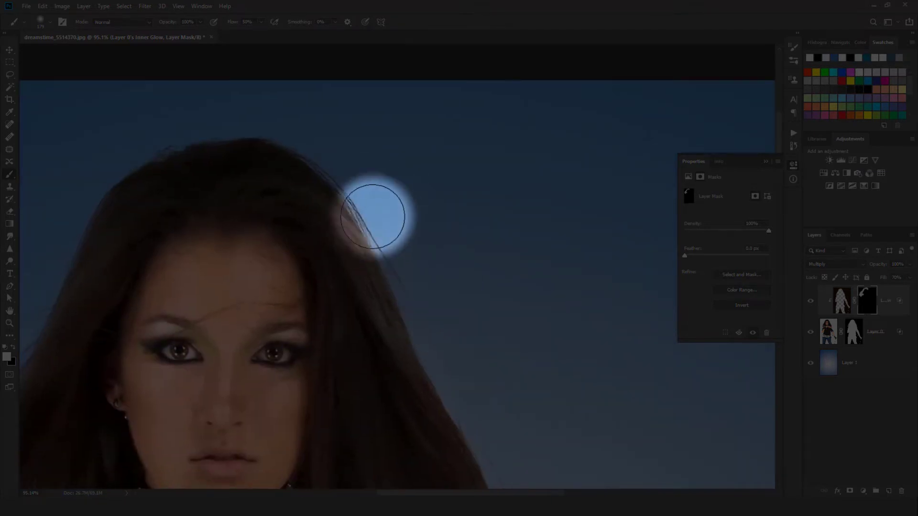
pyautogui.moveTo(453, 350); pyautogui.dragTo(345, 257)
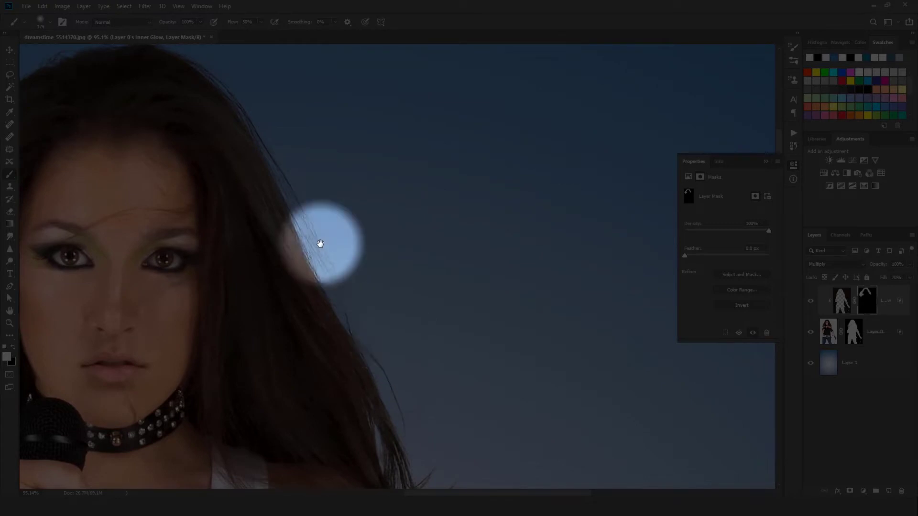
pyautogui.moveTo(354, 368); pyautogui.dragTo(286, 242)
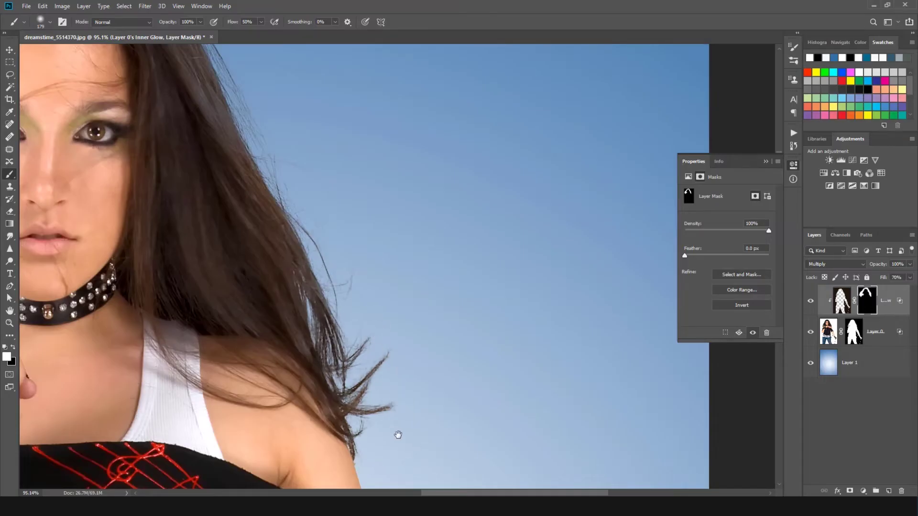
pyautogui.moveTo(396, 434); pyautogui.dragTo(354, 308)
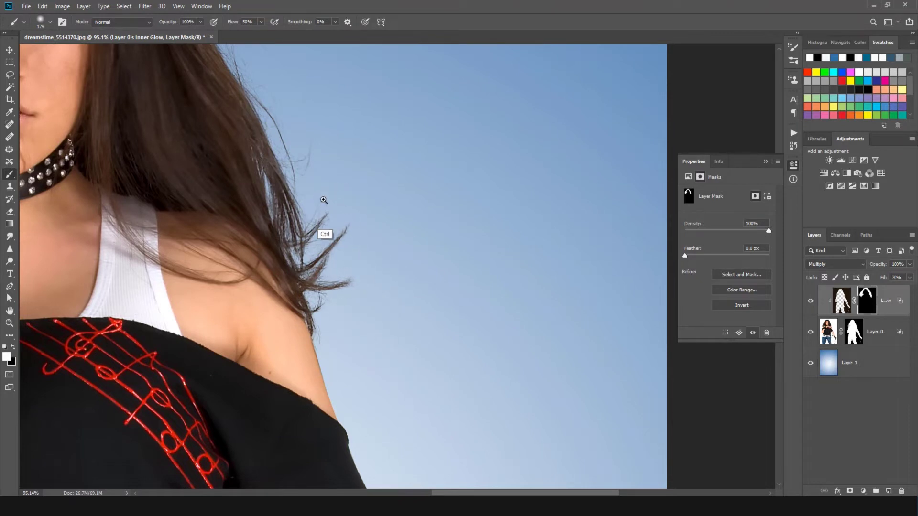
# - Zoom and pan around the face and figure to check the restored glow edges
pyautogui.scroll(-5, 323, 236)
pyautogui.moveTo(184, 181); pyautogui.dragTo(309, 198)
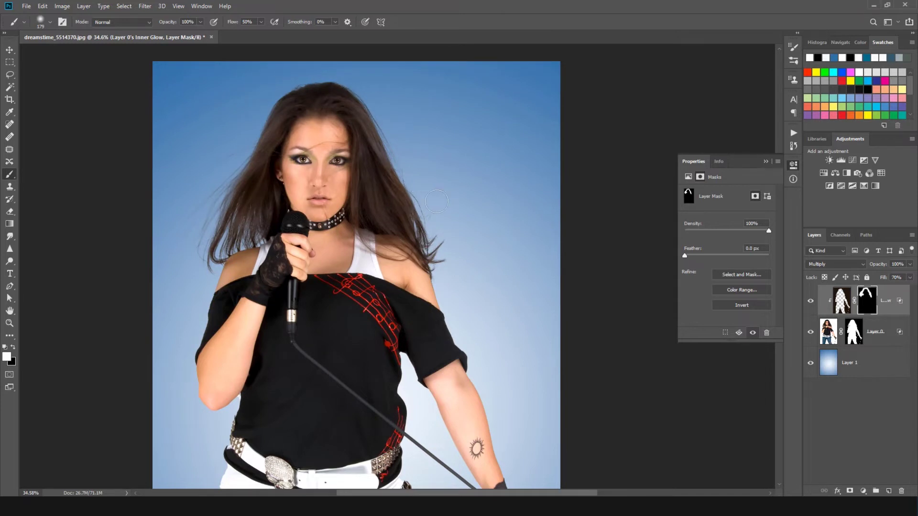
pyautogui.moveTo(327, 149); pyautogui.dragTo(354, 196)
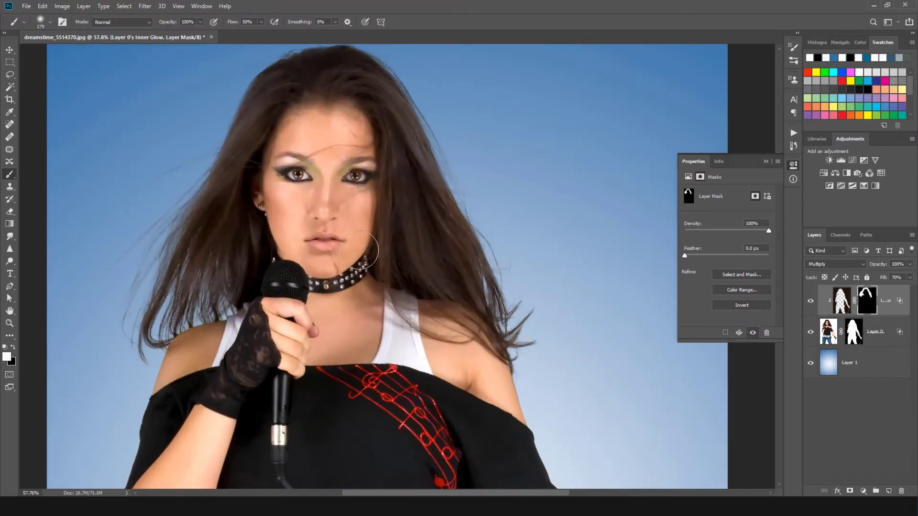
pyautogui.moveTo(325, 283); pyautogui.dragTo(396, 287)
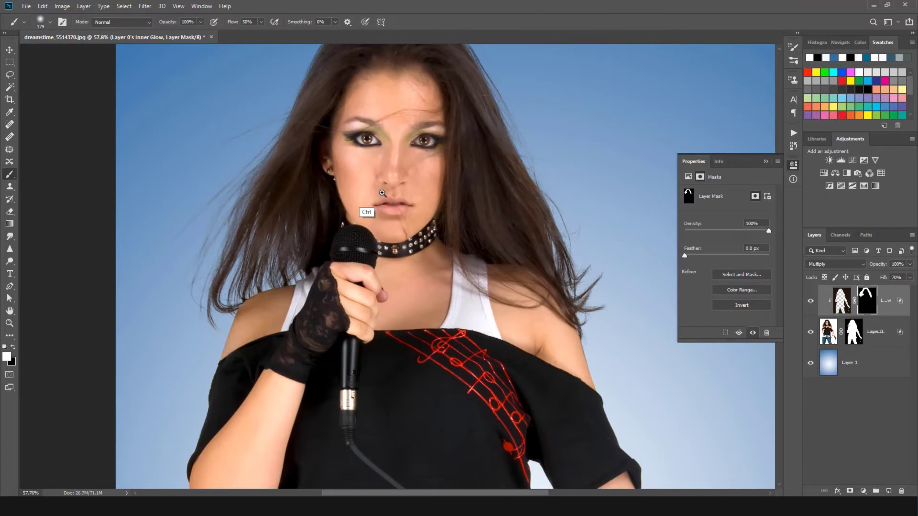
pyautogui.keyDown('alt'); pyautogui.scroll(-3, 368, 211); pyautogui.keyUp('alt')
pyautogui.moveTo(414, 327); pyautogui.dragTo(434, 373)
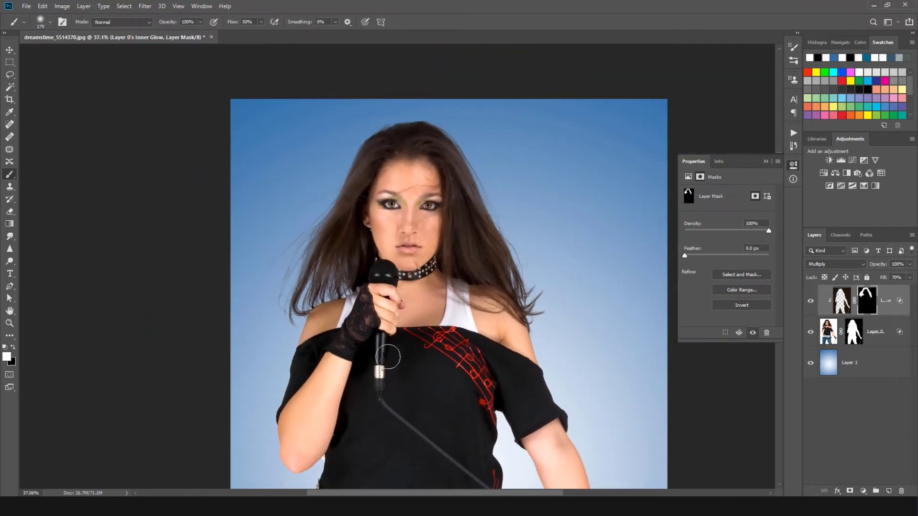
pyautogui.keyDown('ctrl'); pyautogui.click(390, 212); pyautogui.keyUp('ctrl')
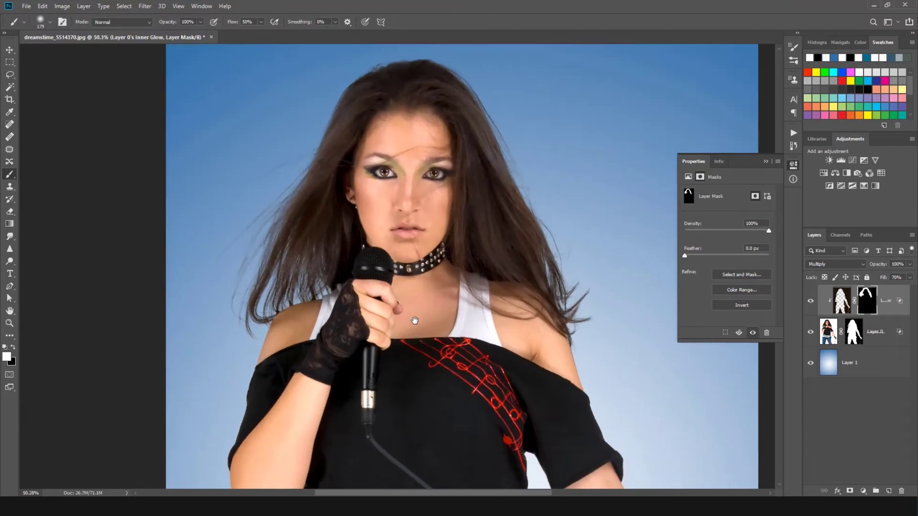
pyautogui.moveTo(431, 361); pyautogui.dragTo(407, 309)
pyautogui.scroll(-2, 408, 318)
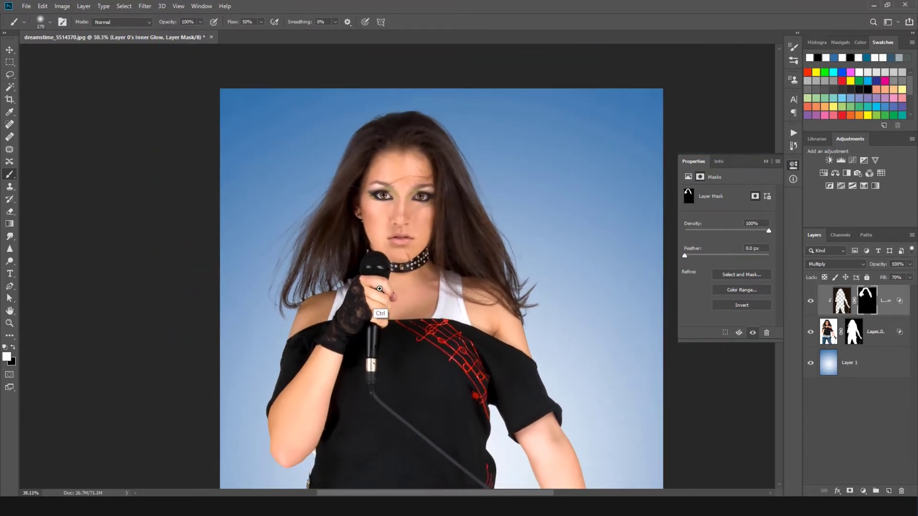
pyautogui.moveTo(410, 358); pyautogui.dragTo(400, 322)
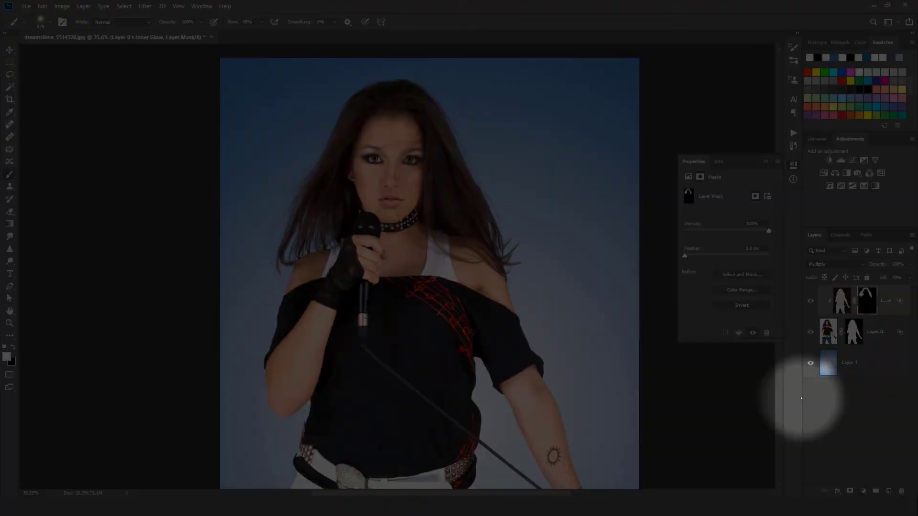
# - Add a bright blue Solid Color fill layer and move it below the singer layers
pyautogui.click(863, 491)
pyautogui.click(862, 325)
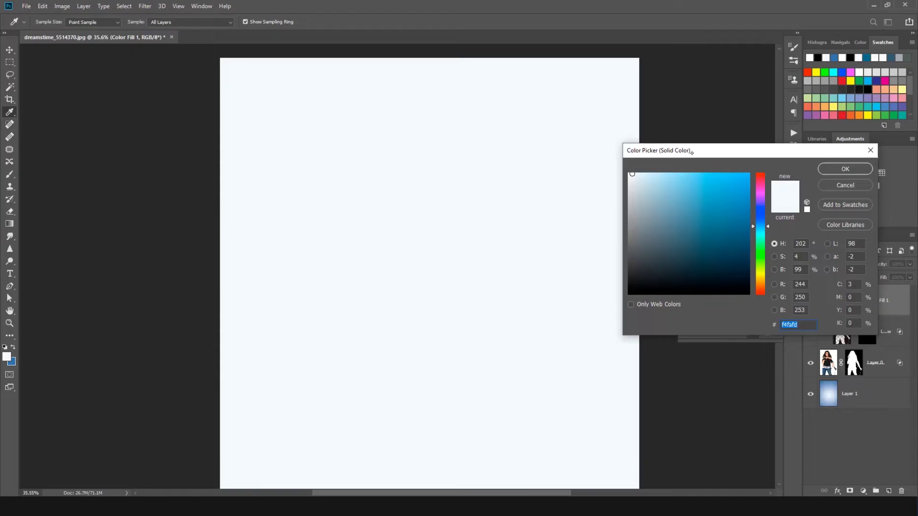
pyautogui.click(690, 180)
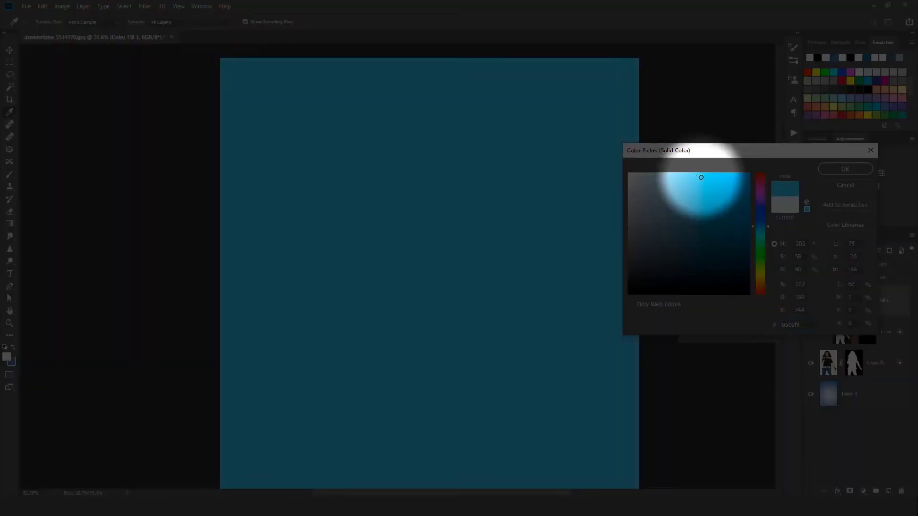
pyautogui.click(845, 169)
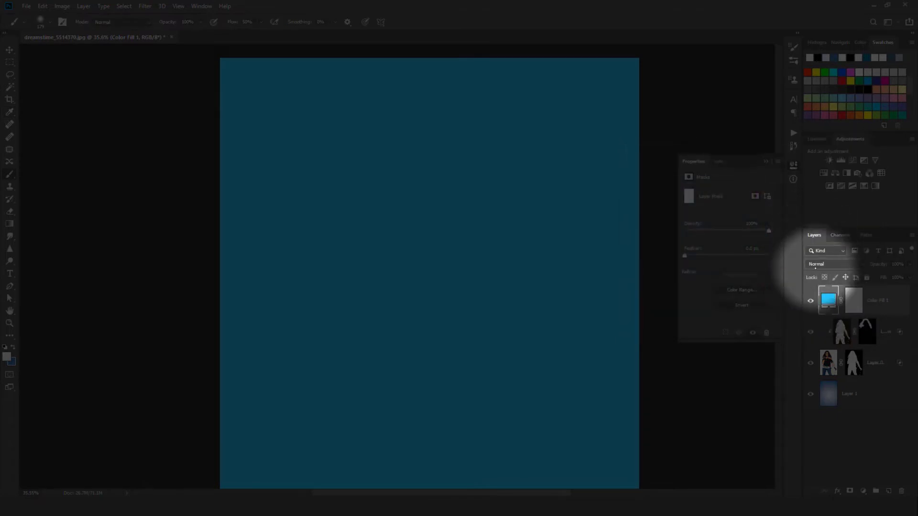
pyautogui.moveTo(880, 302); pyautogui.dragTo(884, 367)
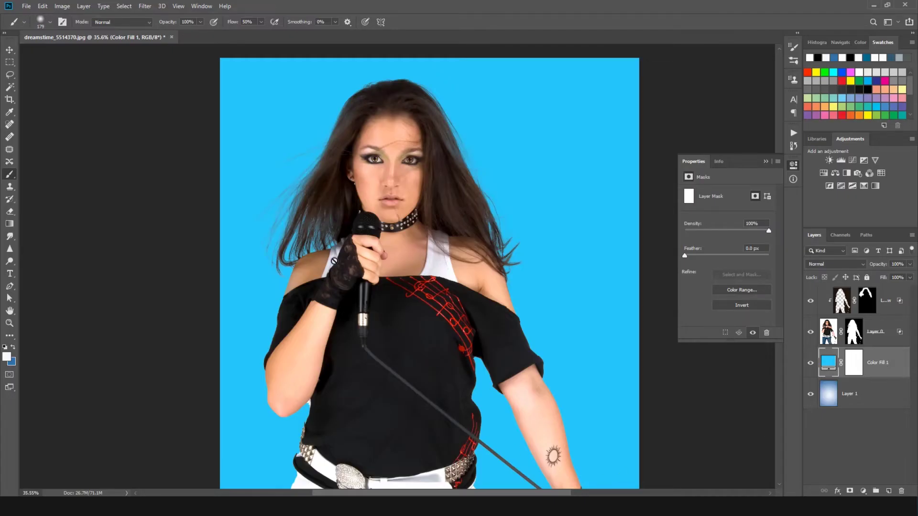
# - Fit the image in the window and reopen Color Fill 1's colour picker
pyautogui.moveTo(420, 176); pyautogui.dragTo(455, 199)
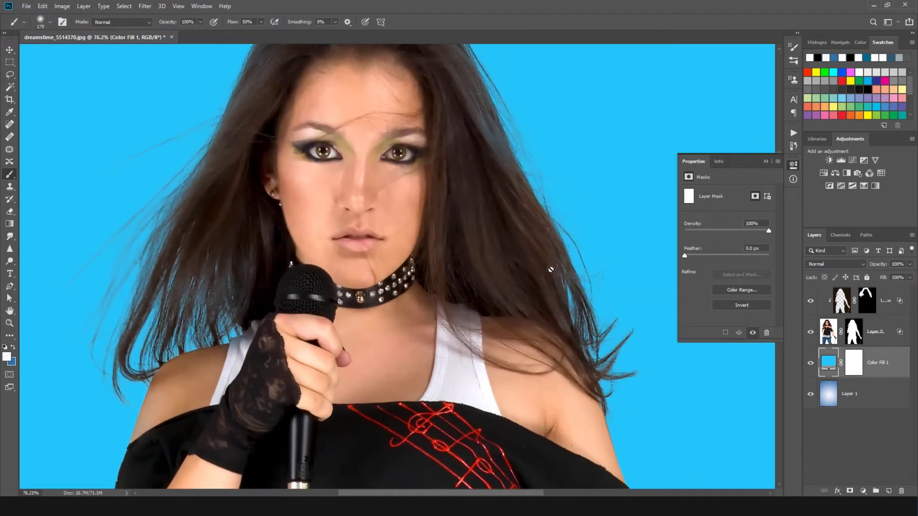
pyautogui.hotkey('ctrl', '0')
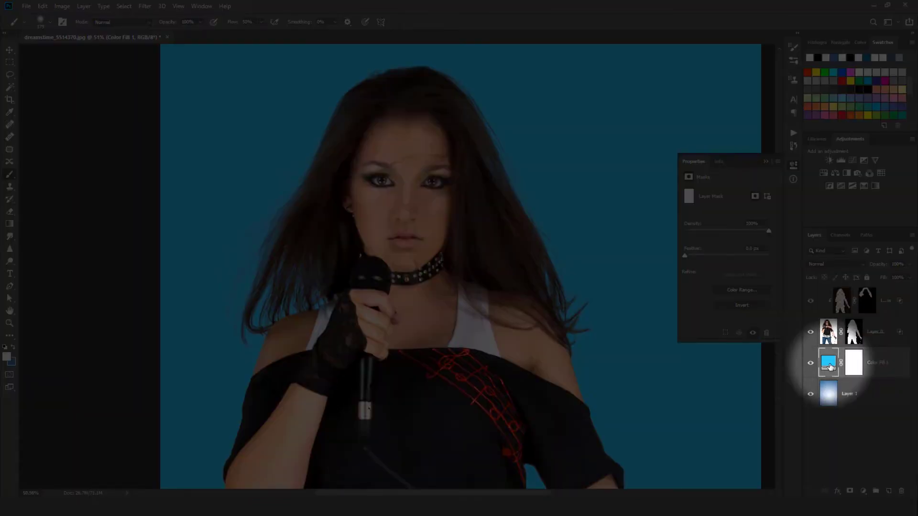
pyautogui.doubleClick(828, 363)
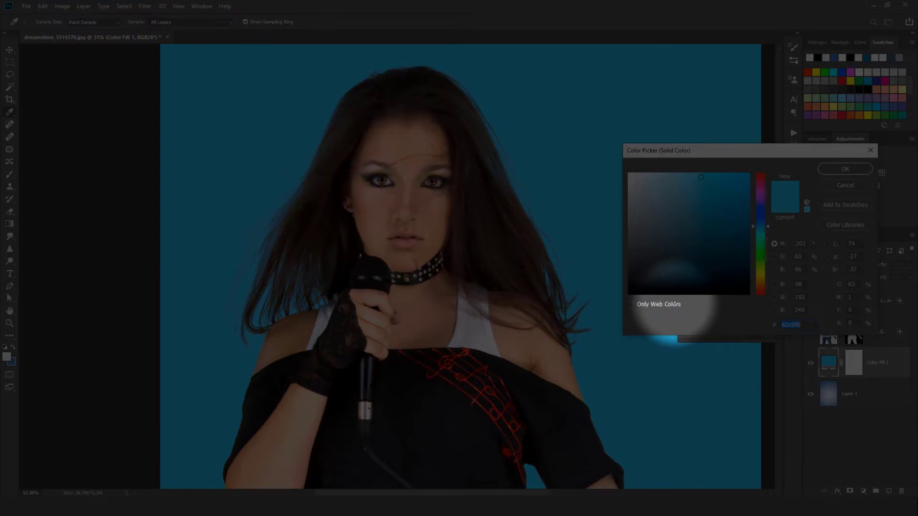
# - Change the Color Fill 1 colour to medium green #3d714d
pyautogui.moveTo(760, 227)
pyautogui.mouseDown()
pyautogui.moveTo(760, 295)
pyautogui.moveTo(761, 171)
pyautogui.moveTo(763, 245)
pyautogui.mouseUp()
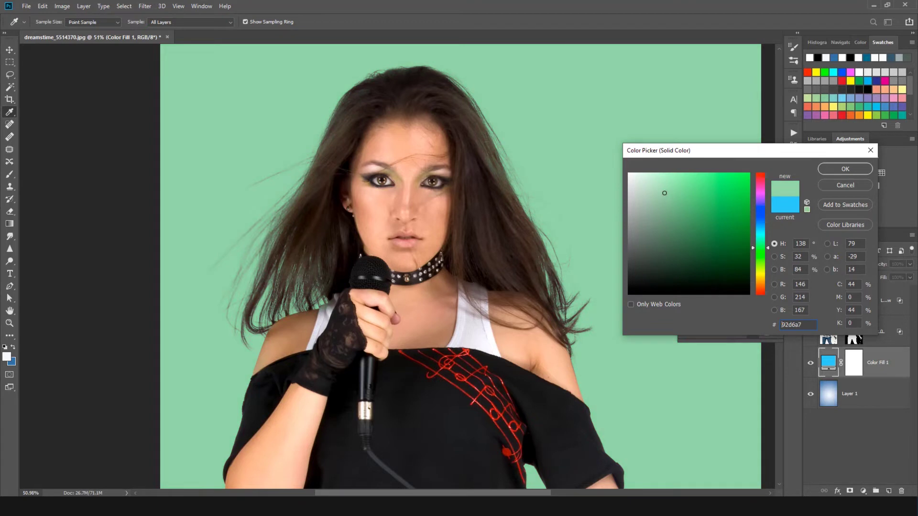
pyautogui.moveTo(664, 193)
pyautogui.mouseDown()
pyautogui.moveTo(671, 252)
pyautogui.moveTo(673, 236)
pyautogui.mouseUp()
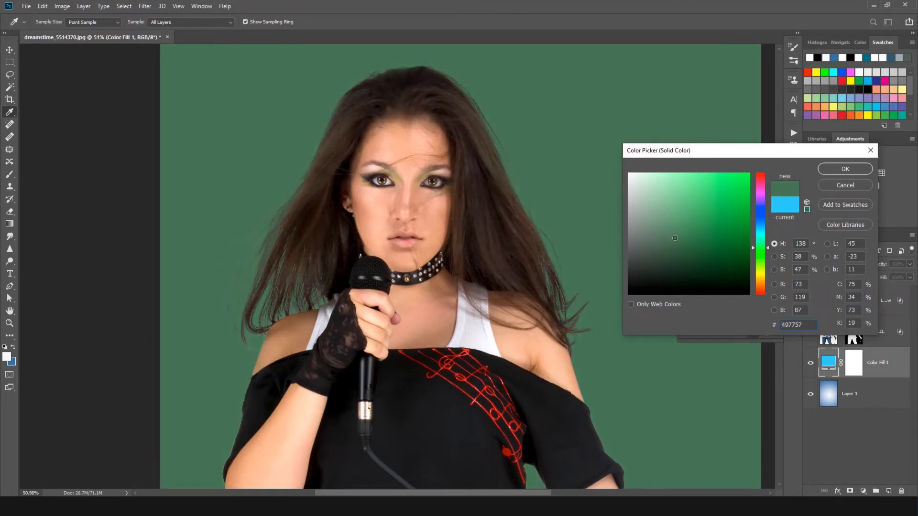
pyautogui.moveTo(675, 239); pyautogui.dragTo(677, 221)
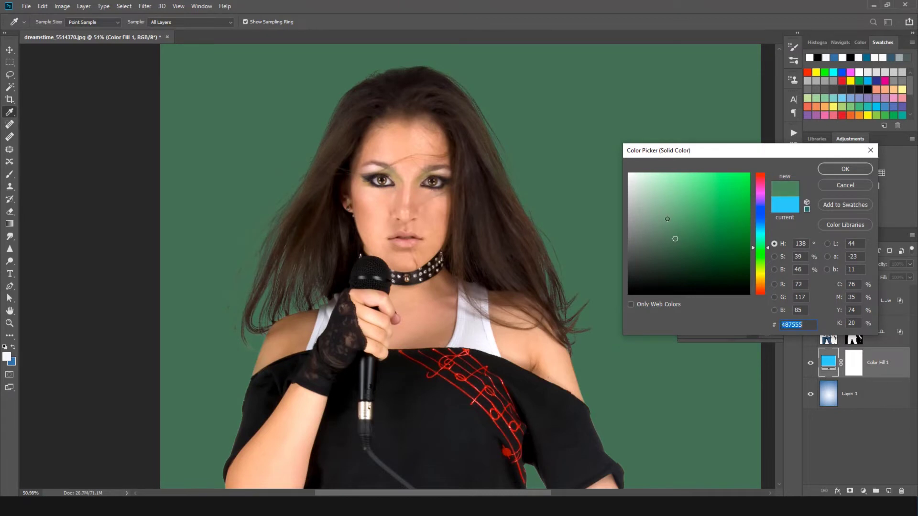
pyautogui.moveTo(688, 252); pyautogui.dragTo(716, 284)
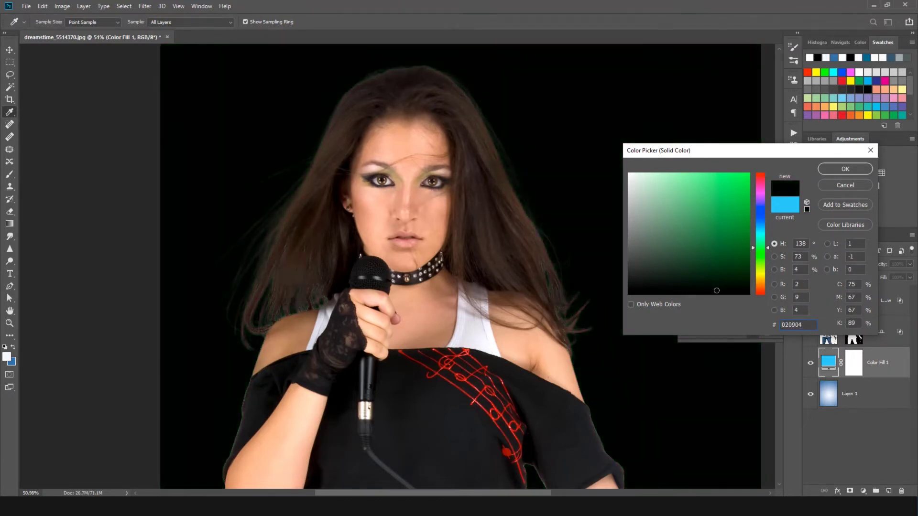
pyautogui.moveTo(716, 285)
pyautogui.mouseDown()
pyautogui.moveTo(690, 233)
pyautogui.moveTo(663, 227)
pyautogui.moveTo(655, 241)
pyautogui.moveTo(666, 226)
pyautogui.moveTo(692, 223)
pyautogui.moveTo(693, 234)
pyautogui.mouseUp()
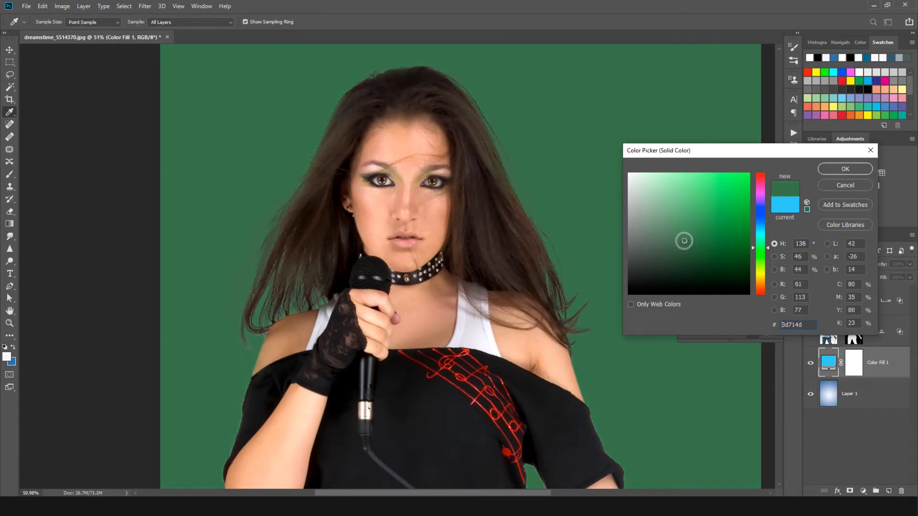
pyautogui.press('Return')
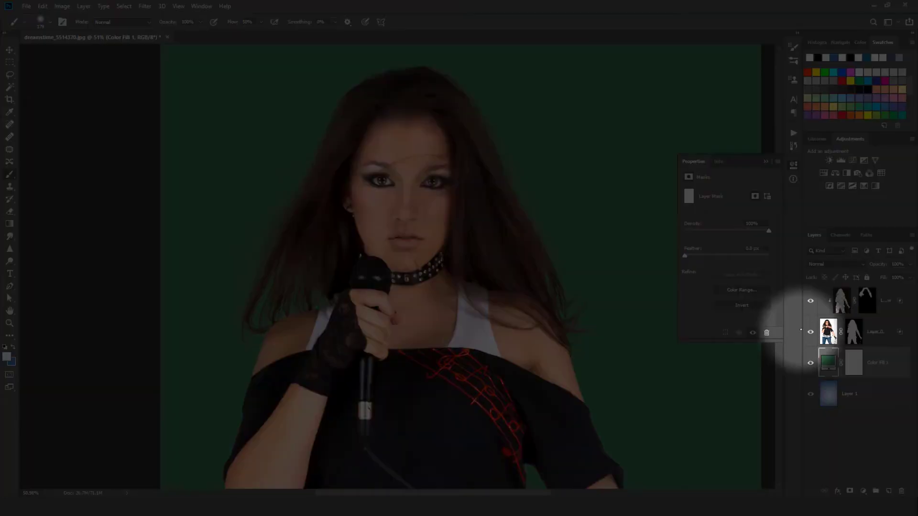
# - Delete the green Color Fill 1 layer and inspect the blue radial gradient behind the singer
pyautogui.press('Delete')
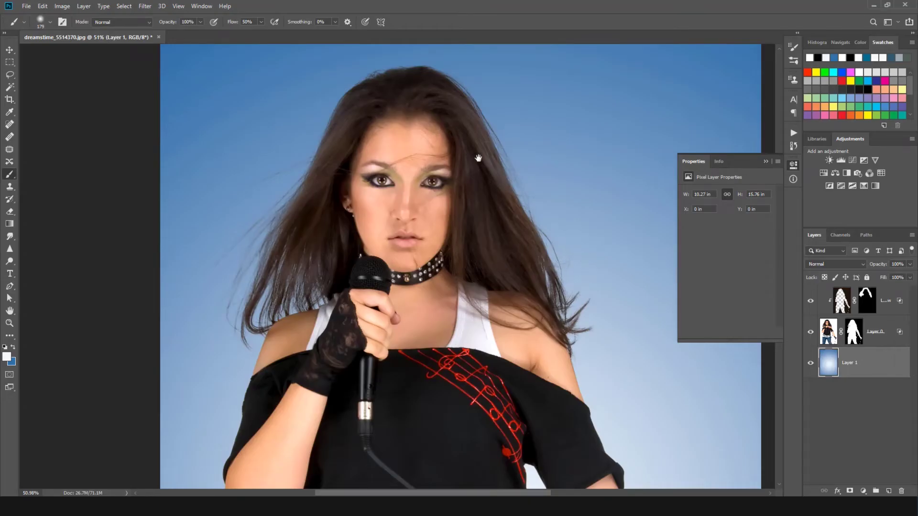
pyautogui.moveTo(477, 154); pyautogui.dragTo(487, 184)
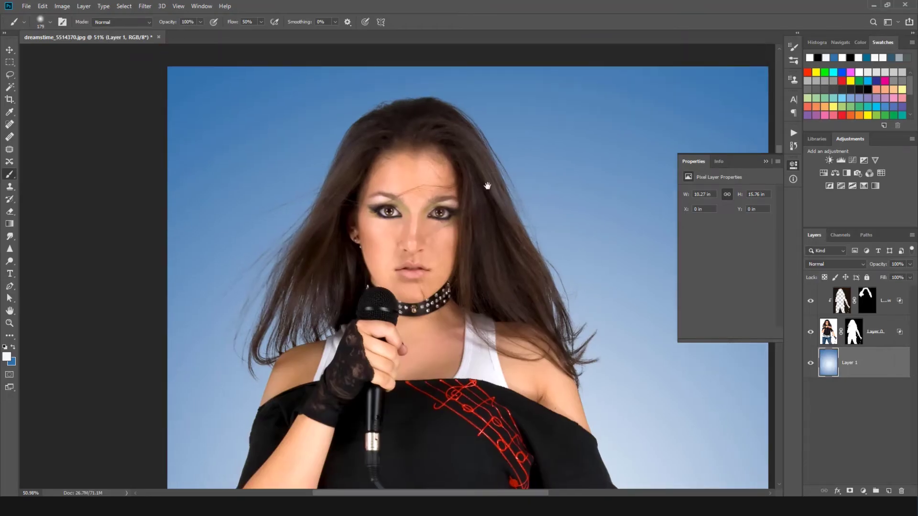
pyautogui.scroll(-1, 490, 212)
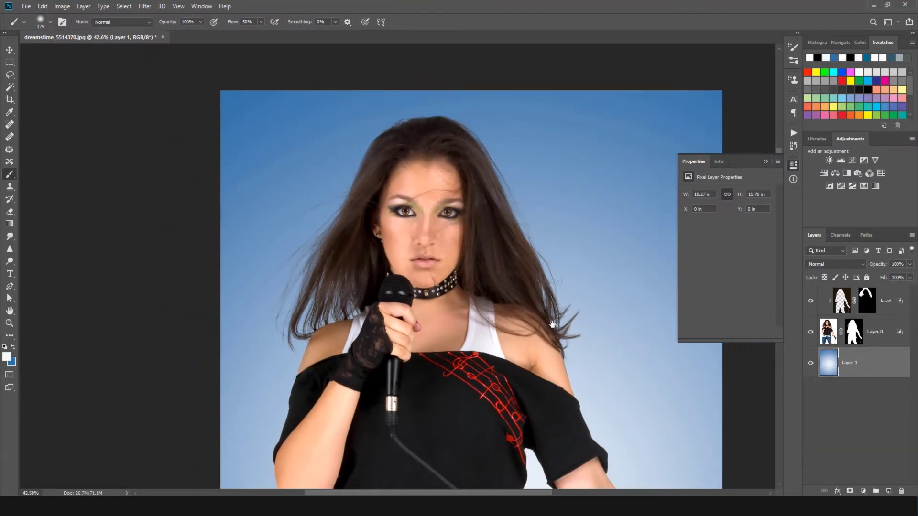
pyautogui.moveTo(490, 213); pyautogui.dragTo(424, 136)
pyautogui.scroll(1, 342, 378)
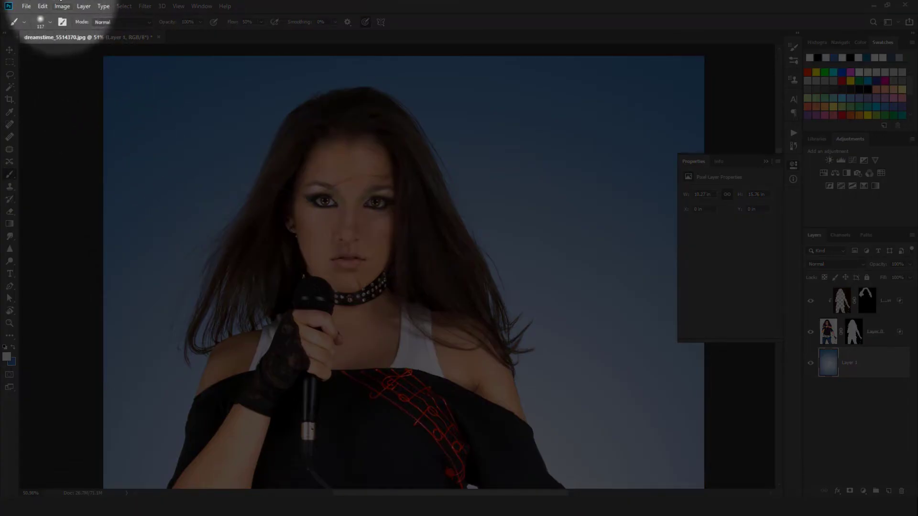
# - Duplicate the image as dreamstime_5514370 copy, accepting the default name
pyautogui.click(63, 6)
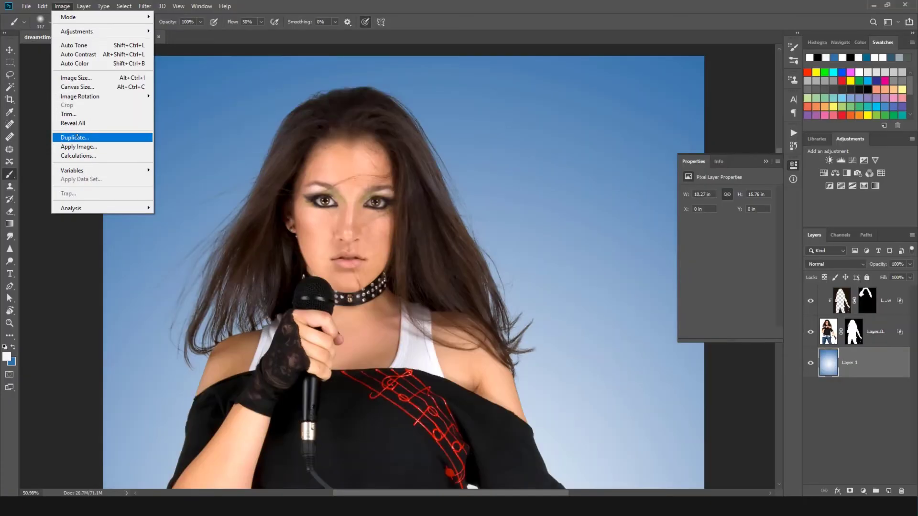
pyautogui.click(75, 137)
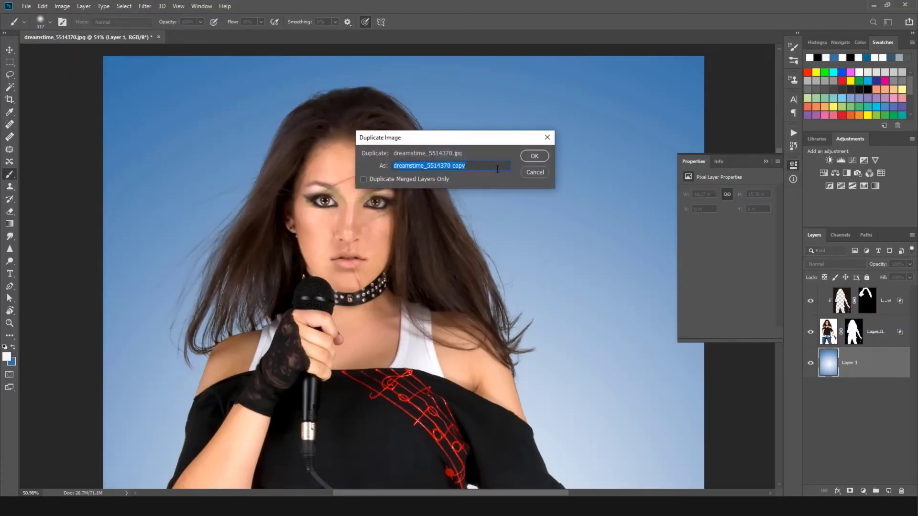
pyautogui.press('Return')
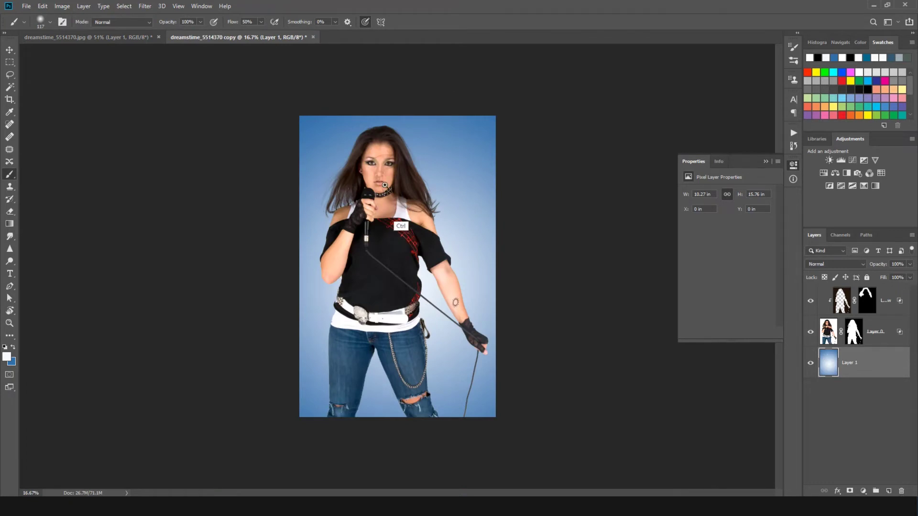
# - Zoom in and open Layer 0's layer mask in the Select and Mask workspace
pyautogui.scroll(5, 397, 164)
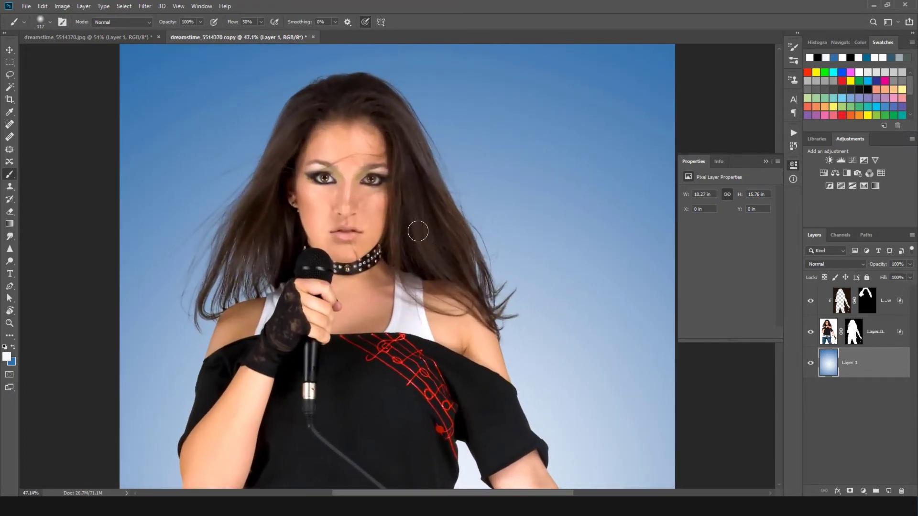
pyautogui.scroll(1, 419, 205)
pyautogui.scroll(2, 420, 206)
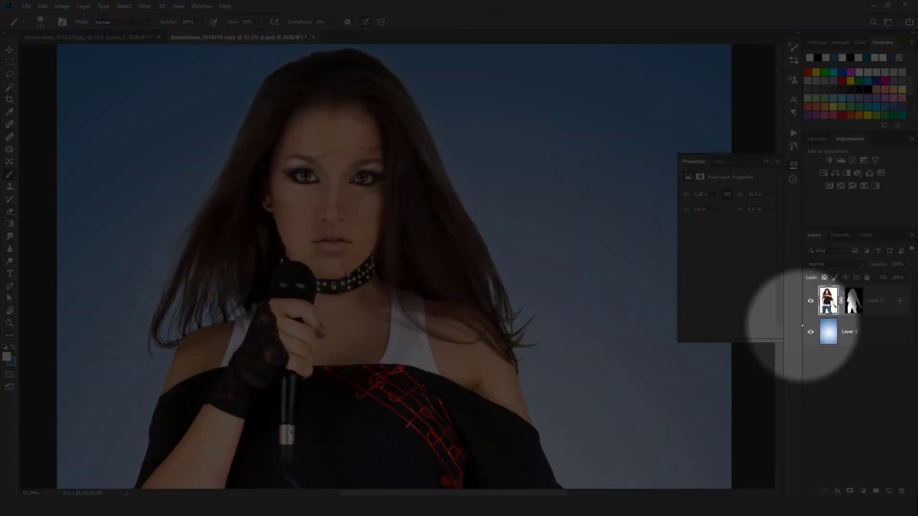
pyautogui.scroll(2, 376, 182)
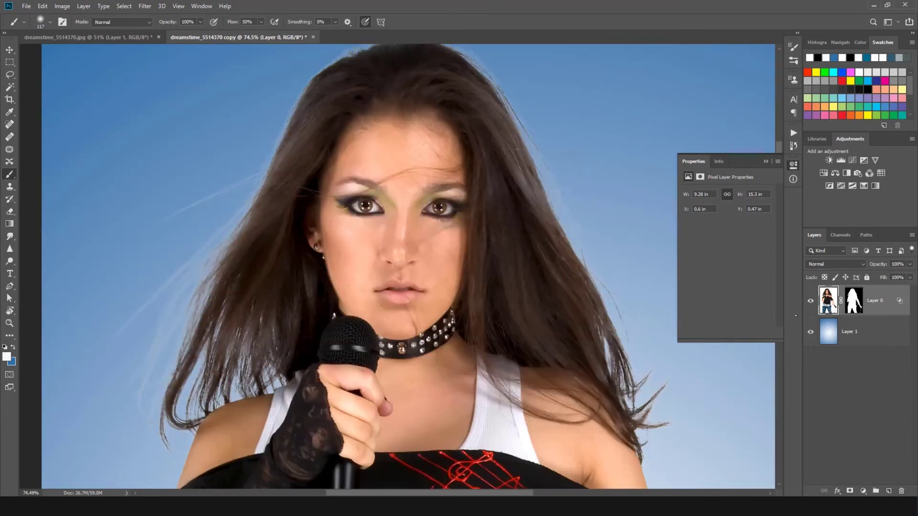
pyautogui.click(853, 301)
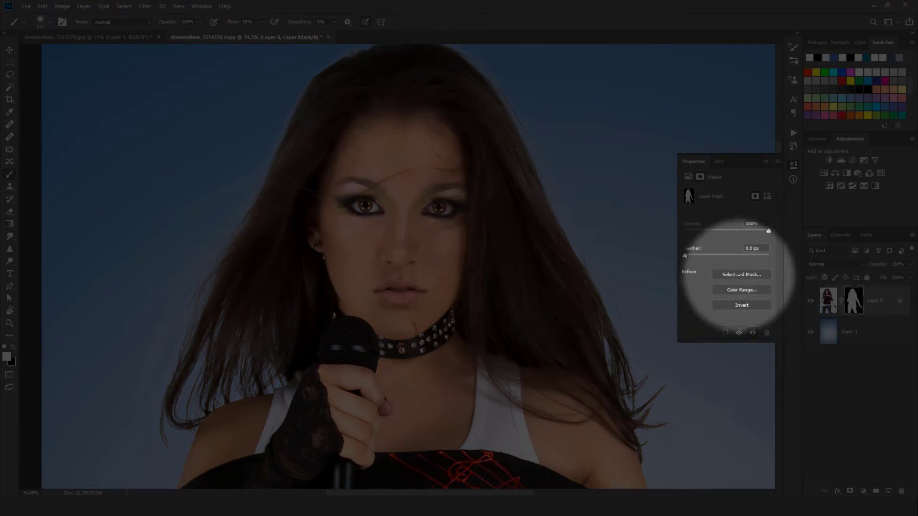
pyautogui.click(740, 275)
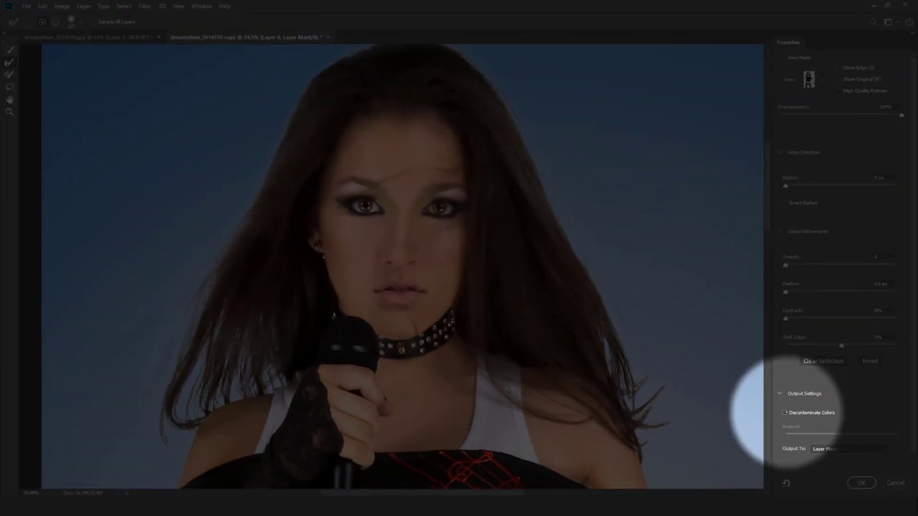
# - Enable Decontaminate Colors and output the refined mask to a new Layer 0 copy with layer mask
pyautogui.click(785, 412)
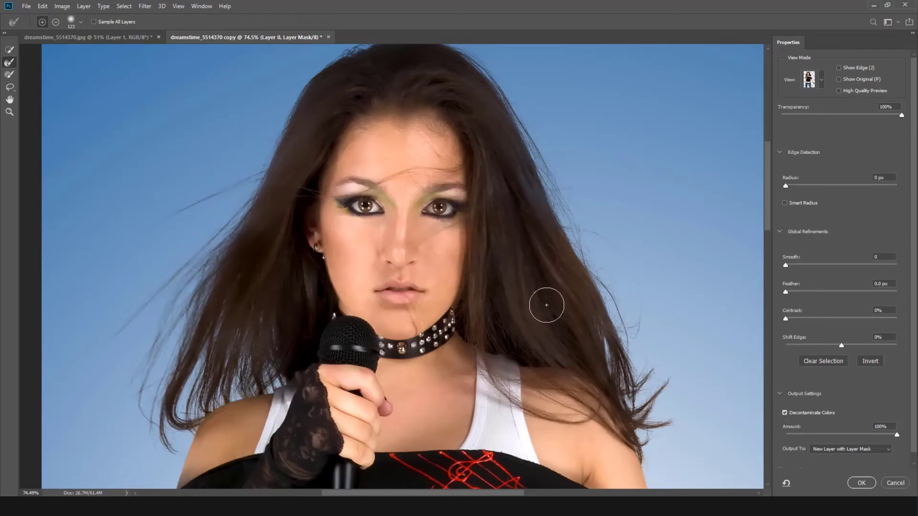
pyautogui.moveTo(395, 210); pyautogui.dragTo(338, 167)
pyautogui.moveTo(439, 392); pyautogui.dragTo(435, 359)
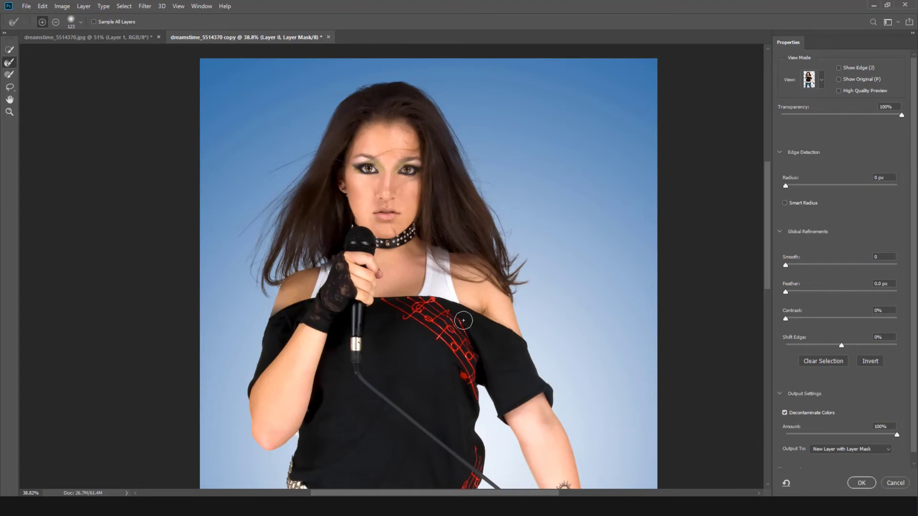
pyautogui.scroll(3, 352, 196)
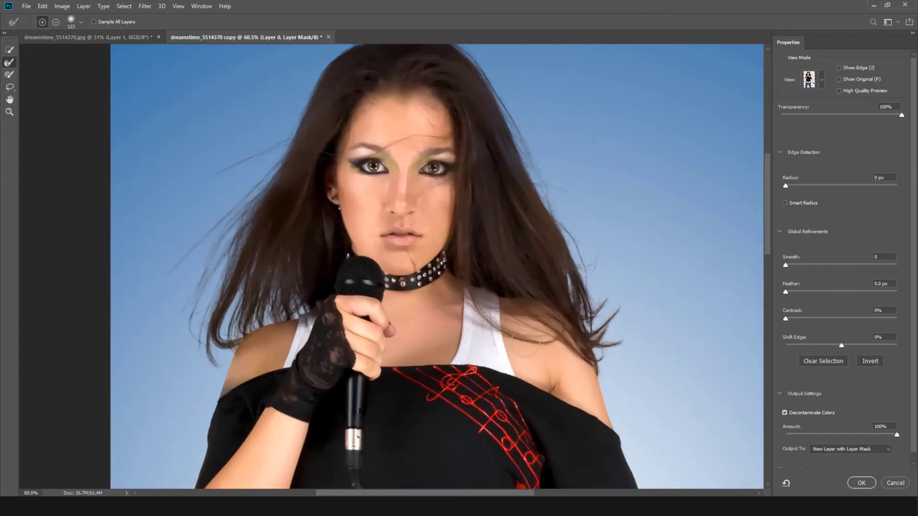
pyautogui.moveTo(457, 304); pyautogui.dragTo(430, 267)
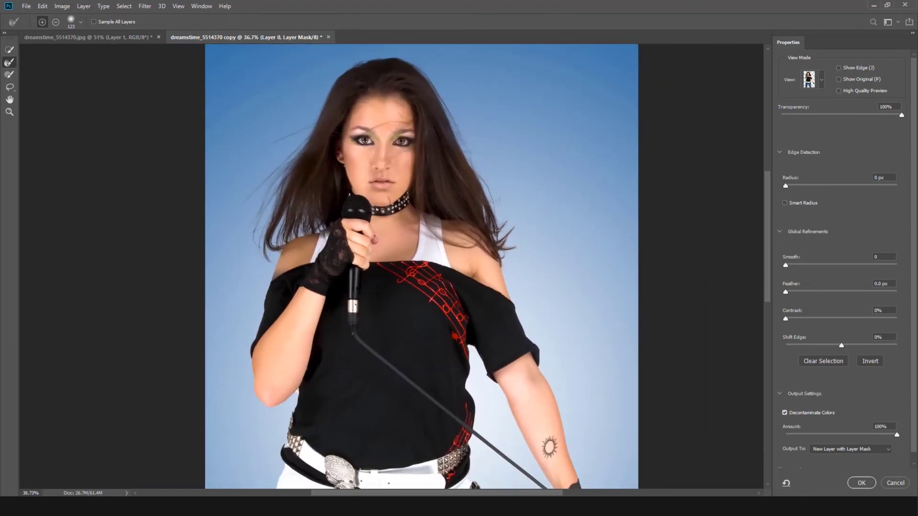
pyautogui.click(860, 483)
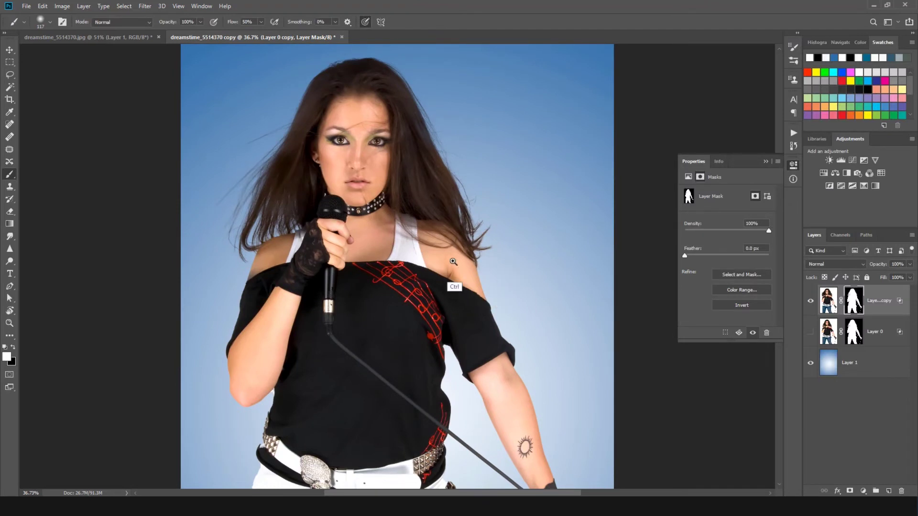
pyautogui.moveTo(484, 258); pyautogui.dragTo(480, 253)
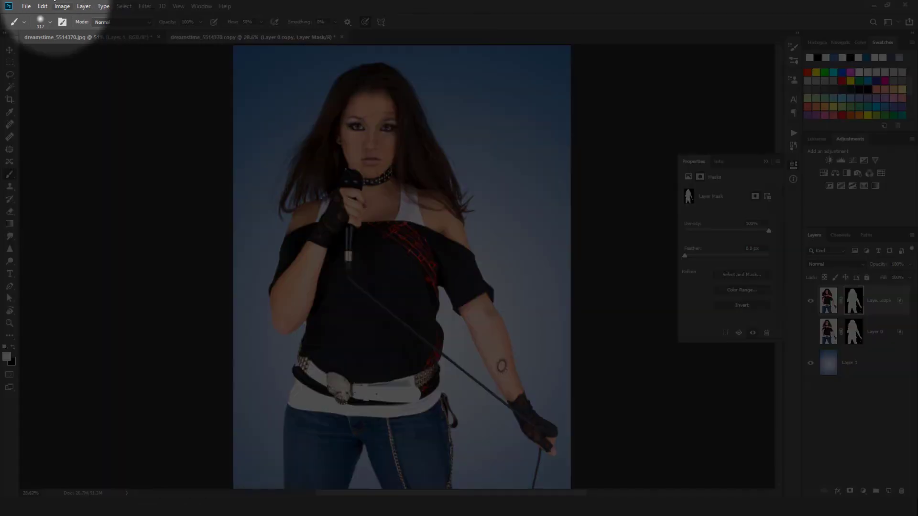
pyautogui.click(62, 5)
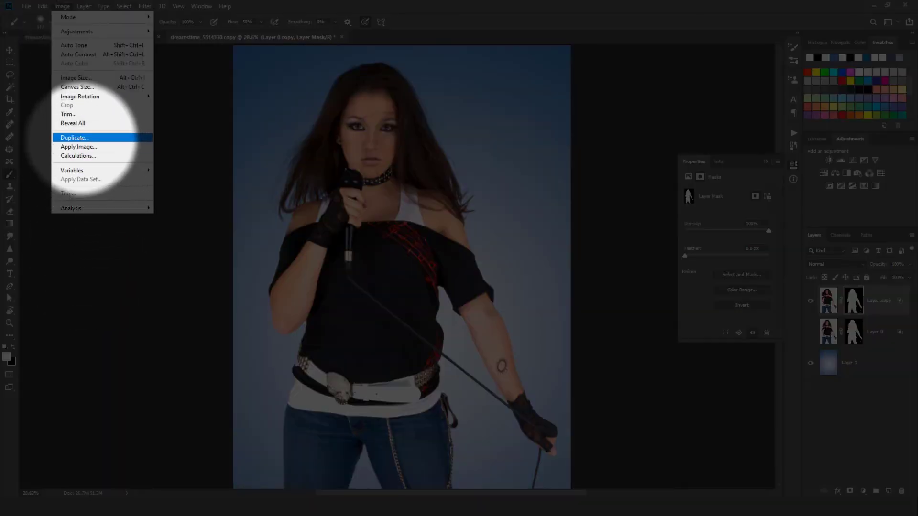
# - Duplicate the image again as dreamstime_5514370 copy 2
pyautogui.click(75, 138)
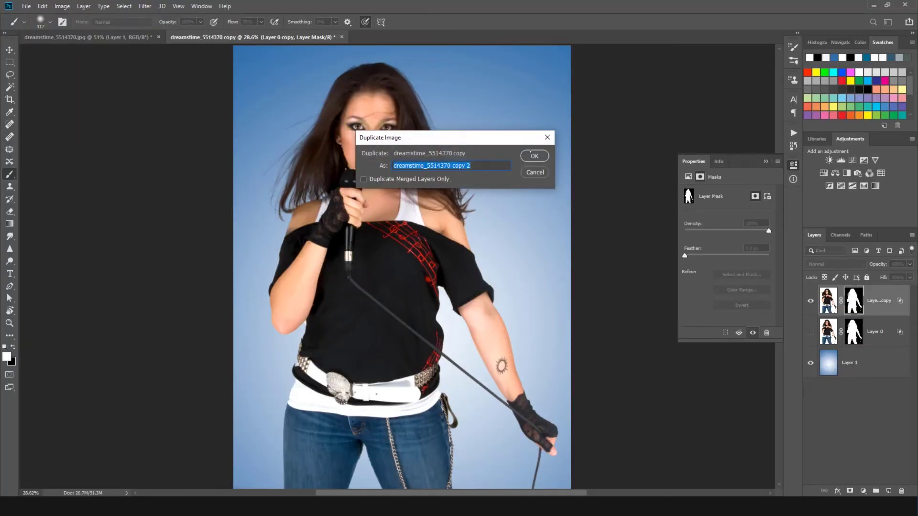
pyautogui.click(530, 154)
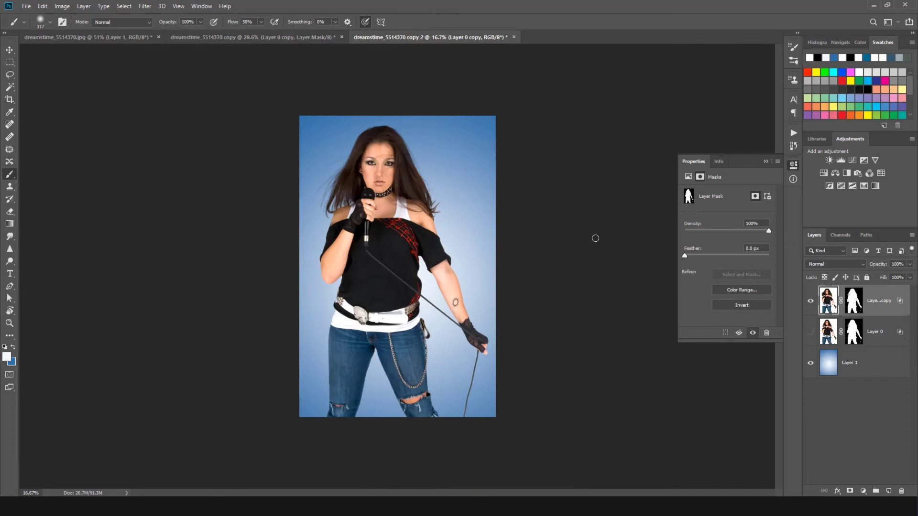
pyautogui.scroll(3, 421, 206)
pyautogui.scroll(2, 431, 201)
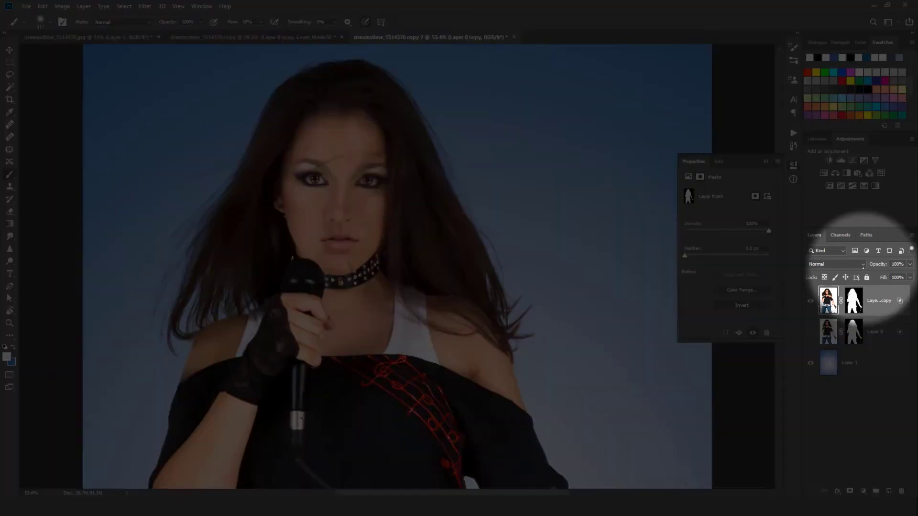
# - Delete the Layer 0 copy layer and start Free Transform on masked Layer 0
pyautogui.press('Delete')
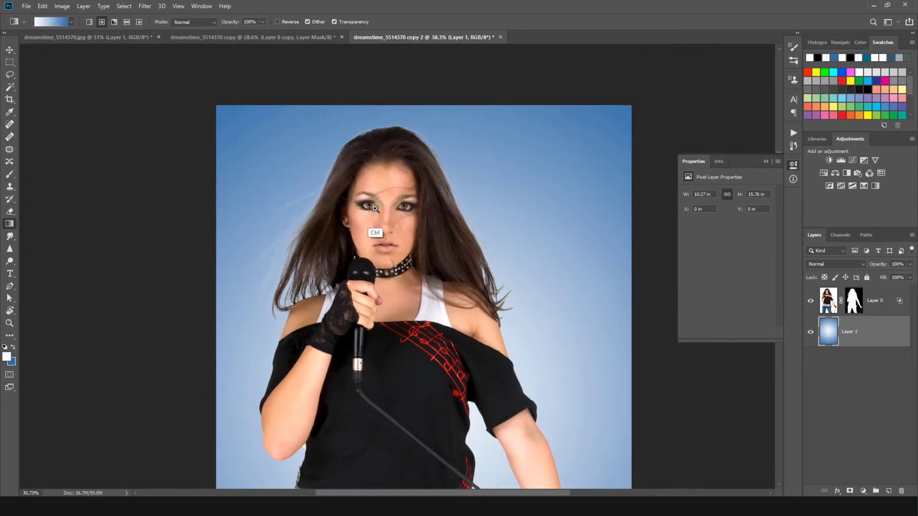
pyautogui.moveTo(429, 322); pyautogui.dragTo(390, 272)
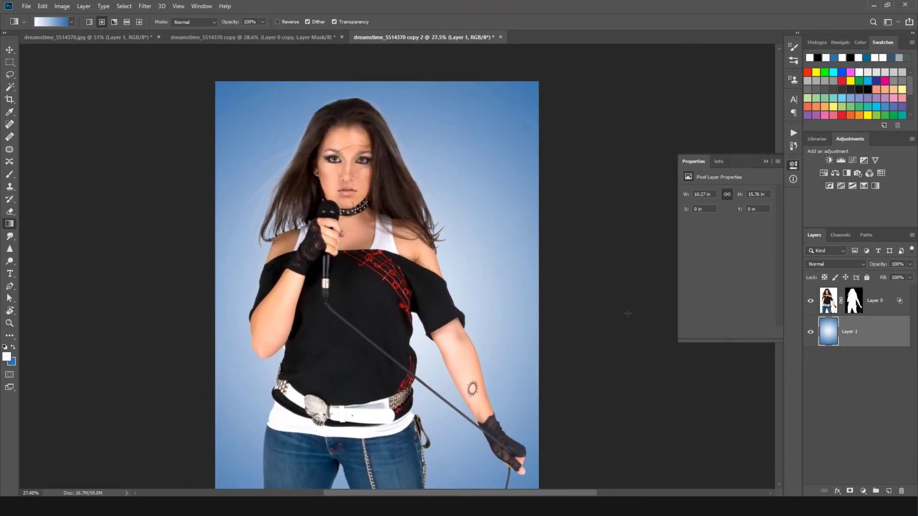
pyautogui.click(858, 299)
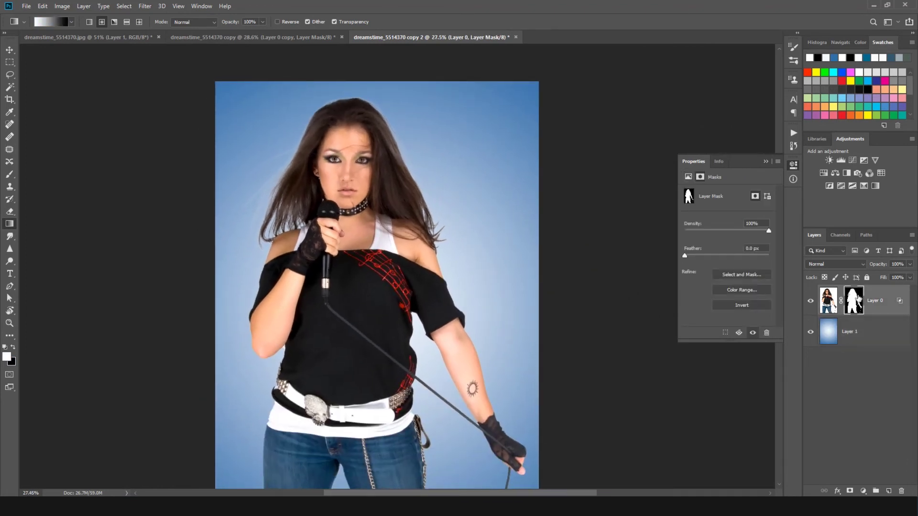
pyautogui.hotkey('ctrl', 't')
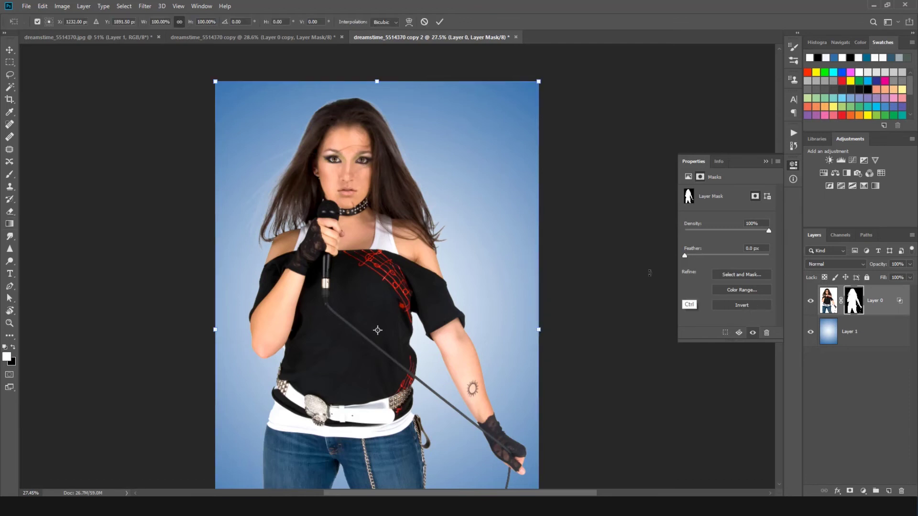
# - Move the masked singer about 28 px to the right and commit the transform
pyautogui.moveTo(379, 201)
pyautogui.mouseDown()
pyautogui.moveTo(397, 221)
pyautogui.moveTo(414, 210)
pyautogui.moveTo(377, 195)
pyautogui.mouseUp()
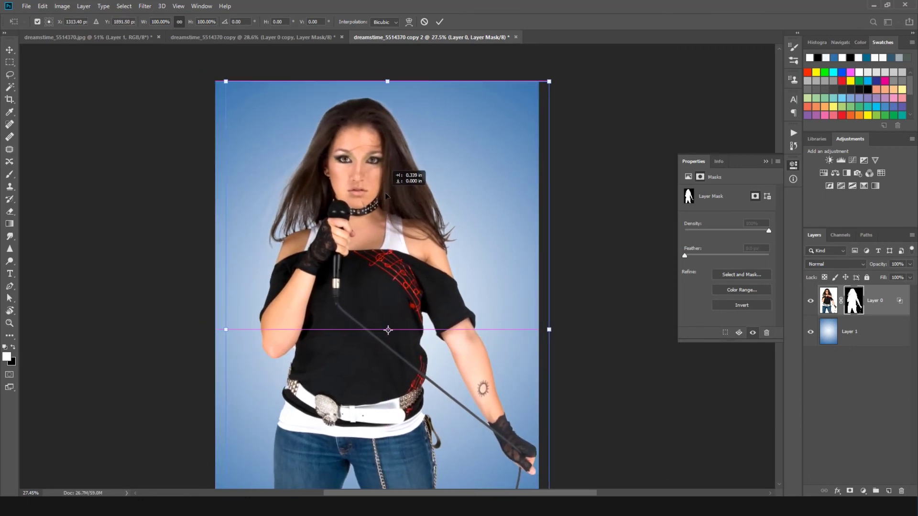
pyautogui.moveTo(376, 195); pyautogui.dragTo(390, 194)
pyautogui.press('Return')
pyautogui.press('g')
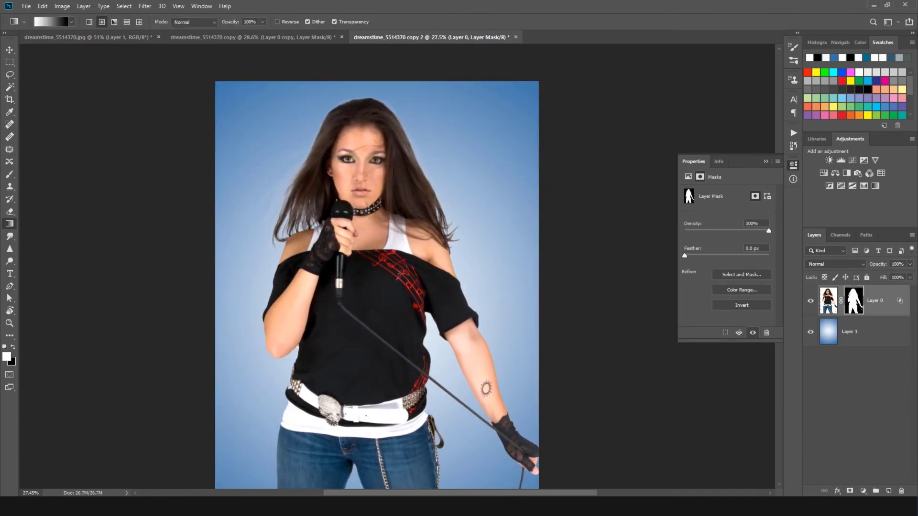
pyautogui.scroll(5, 439, 338)
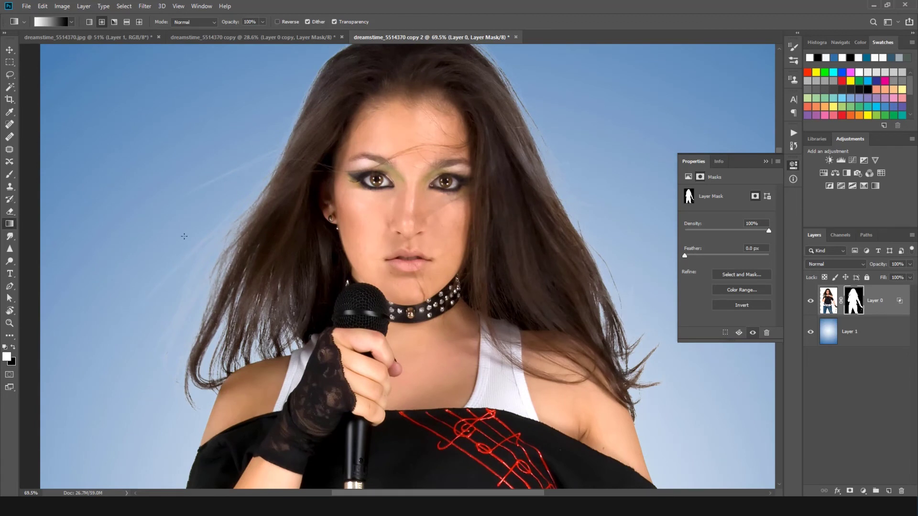
pyautogui.press('l')
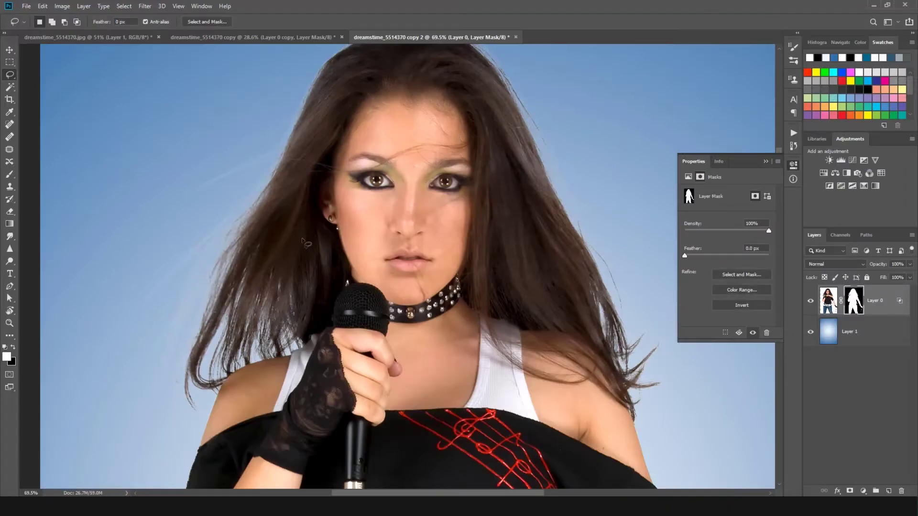
# - Lasso a loose freehand band around the woman's hair and the background near her head
pyautogui.moveTo(298, 196)
pyautogui.mouseDown()
pyautogui.moveTo(307, 341)
pyautogui.moveTo(287, 356)
pyautogui.mouseUp()
pyautogui.moveTo(228, 385)
pyautogui.mouseDown()
pyautogui.moveTo(205, 417)
pyautogui.moveTo(134, 396)
pyautogui.moveTo(89, 198)
pyautogui.moveTo(215, 92)
pyautogui.moveTo(290, 46)
pyautogui.moveTo(313, 133)
pyautogui.moveTo(586, 230)
pyautogui.moveTo(471, 409)
pyautogui.moveTo(325, 292)
pyautogui.moveTo(267, 199)
pyautogui.moveTo(344, 339)
pyautogui.moveTo(167, 233)
pyautogui.moveTo(122, 320)
pyautogui.moveTo(139, 329)
pyautogui.moveTo(330, 287)
pyautogui.moveTo(273, 272)
pyautogui.mouseUp()
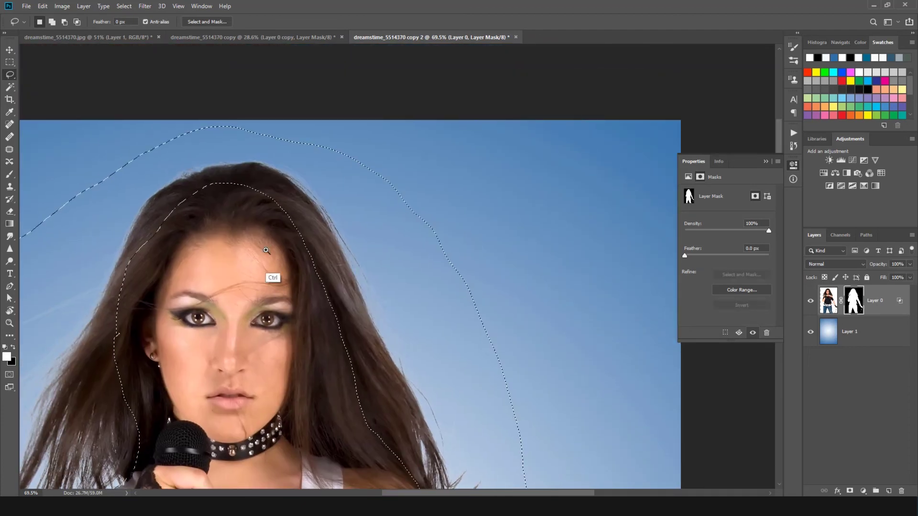
pyautogui.scroll(-2, 273, 273)
pyautogui.moveTo(304, 308); pyautogui.dragTo(361, 304)
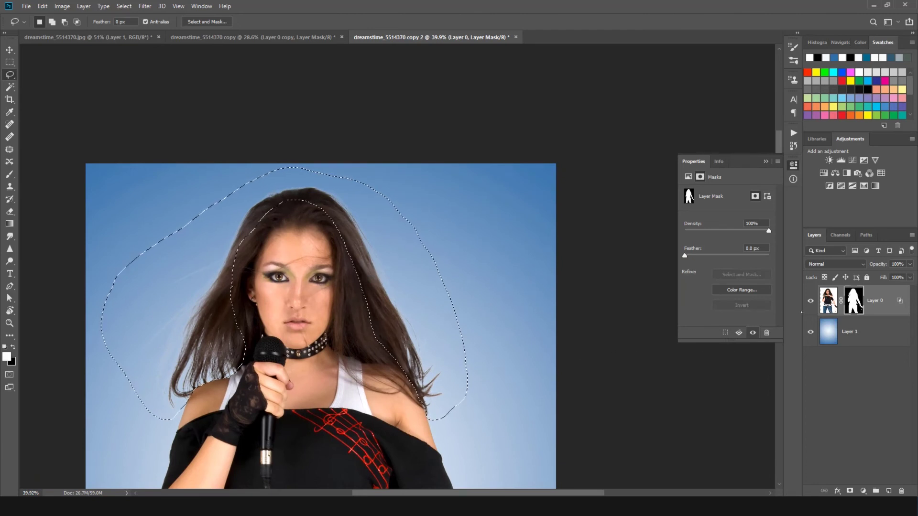
# - Target Layer 0's image thumbnail and add a new layer, Layer 2
pyautogui.click(829, 300)
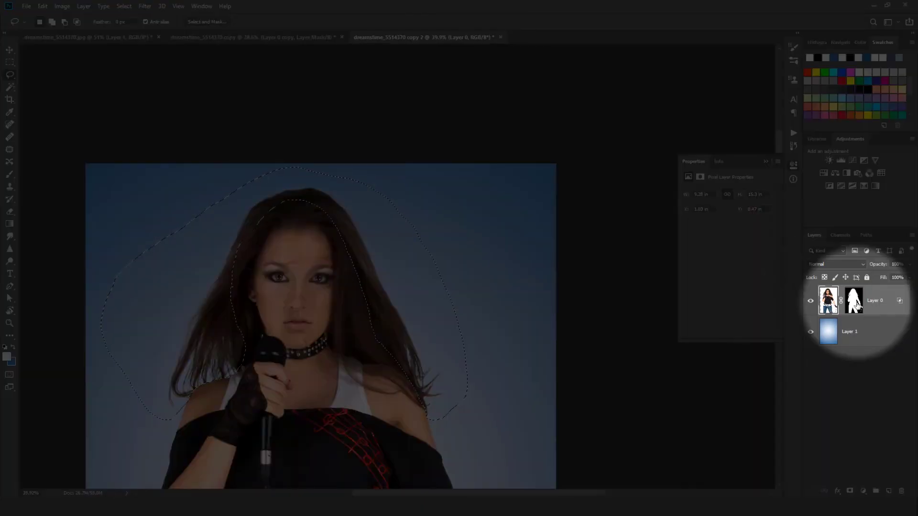
pyautogui.click(856, 305)
pyautogui.click(829, 300)
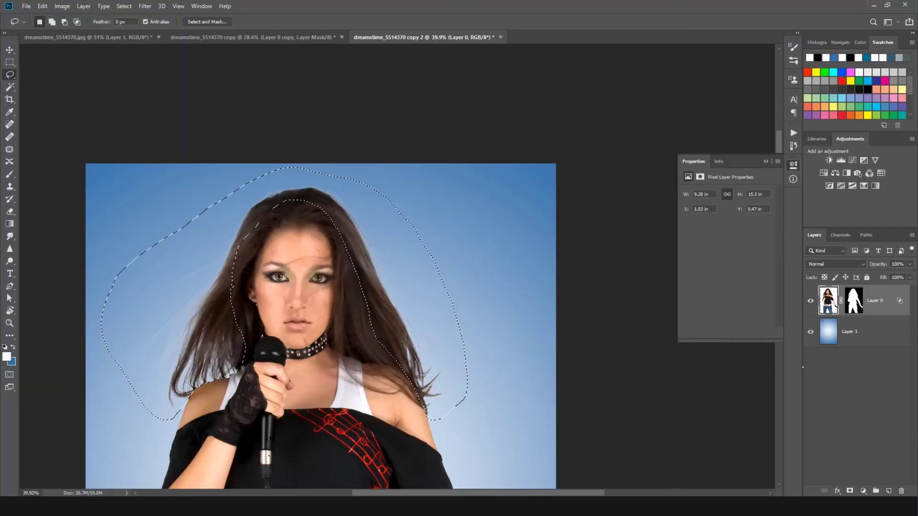
pyautogui.hotkey('ctrl', 'j')
# - Fill the hair selection with white on Layer 2, move it below Layer 0, and set Multiply
pyautogui.hotkey('alt', 'BackSpace')
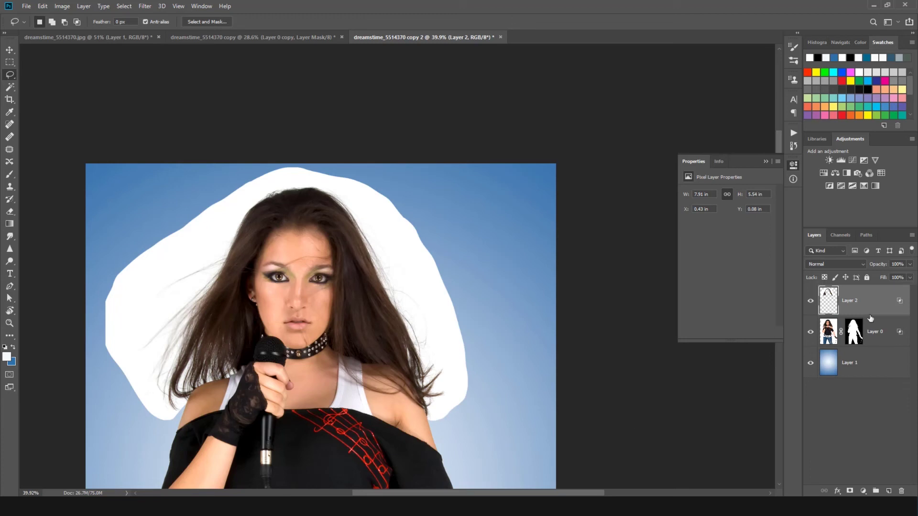
pyautogui.moveTo(875, 314); pyautogui.dragTo(873, 346)
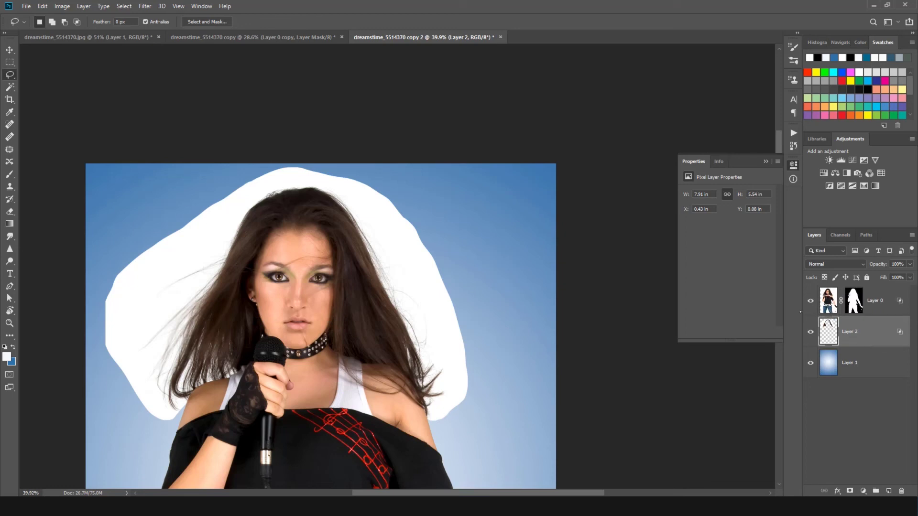
pyautogui.click(840, 264)
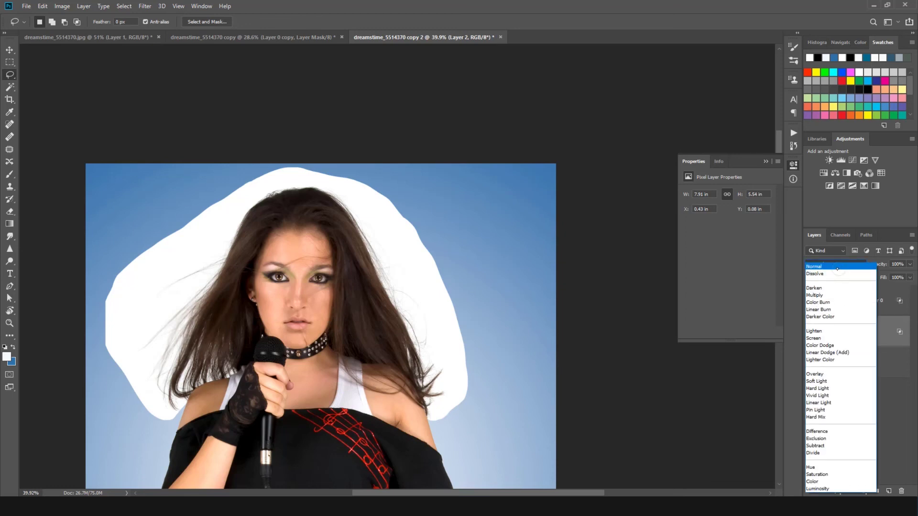
pyautogui.click(832, 293)
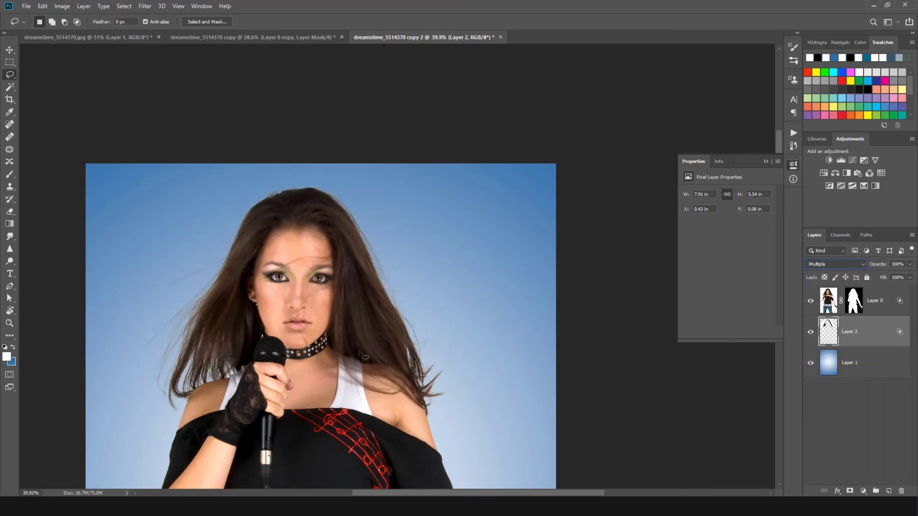
pyautogui.moveTo(287, 334); pyautogui.dragTo(315, 317)
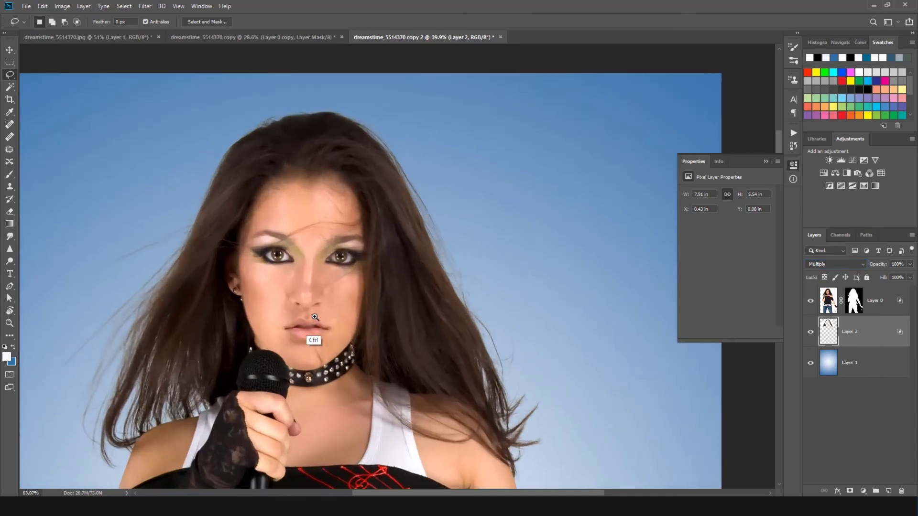
pyautogui.moveTo(308, 265); pyautogui.dragTo(282, 268)
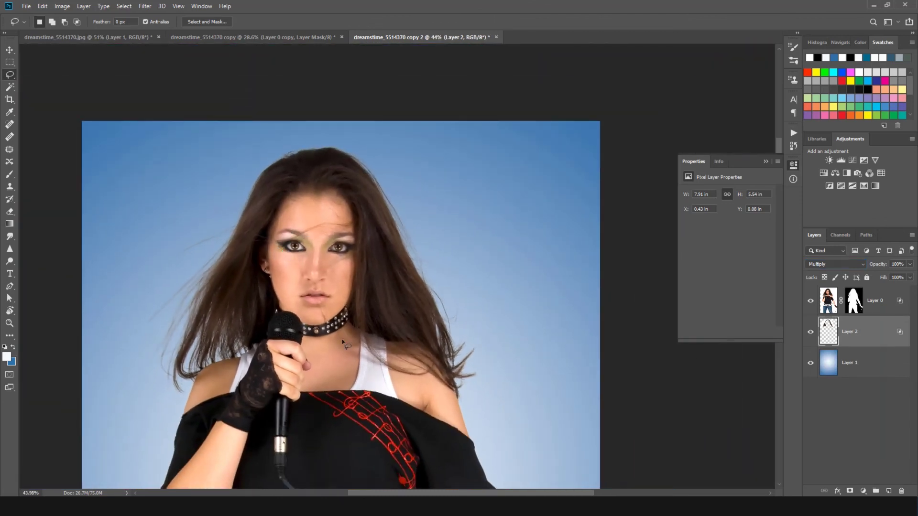
pyautogui.moveTo(434, 314); pyautogui.dragTo(492, 271)
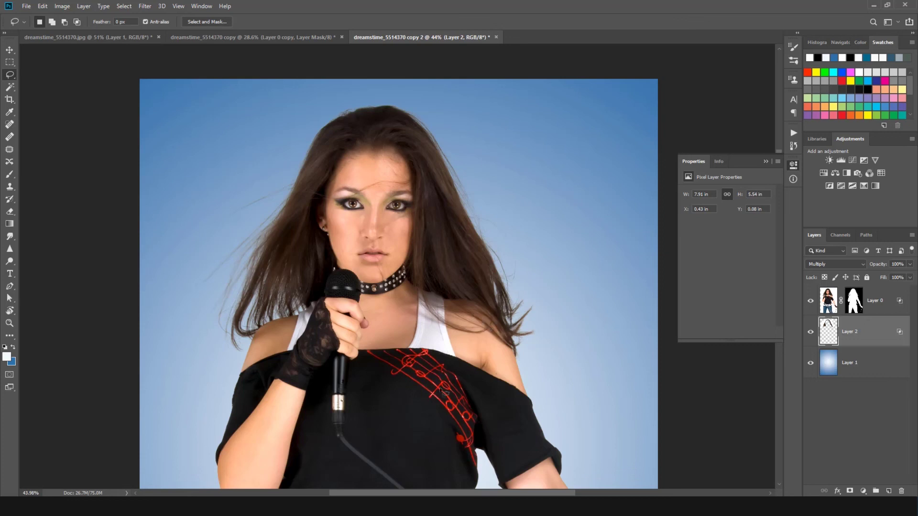
pyautogui.moveTo(361, 352); pyautogui.dragTo(349, 272)
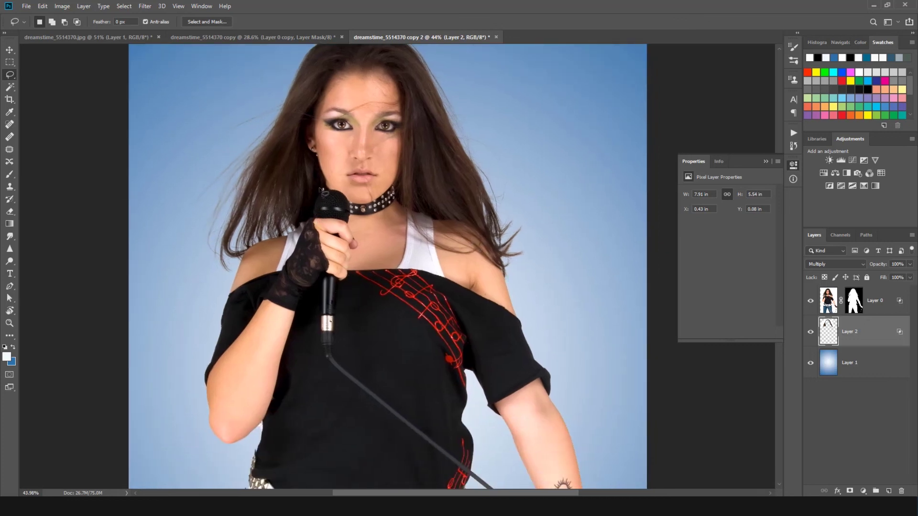
pyautogui.moveTo(347, 153); pyautogui.dragTo(352, 219)
pyautogui.moveTo(380, 178)
pyautogui.mouseDown()
pyautogui.moveTo(385, 207)
pyautogui.moveTo(313, 229)
pyautogui.mouseUp()
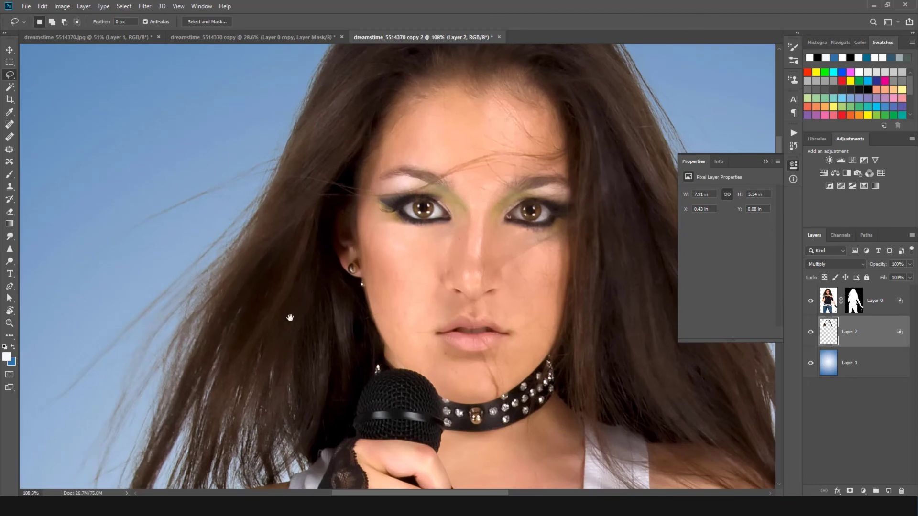
pyautogui.moveTo(289, 317); pyautogui.dragTo(369, 231)
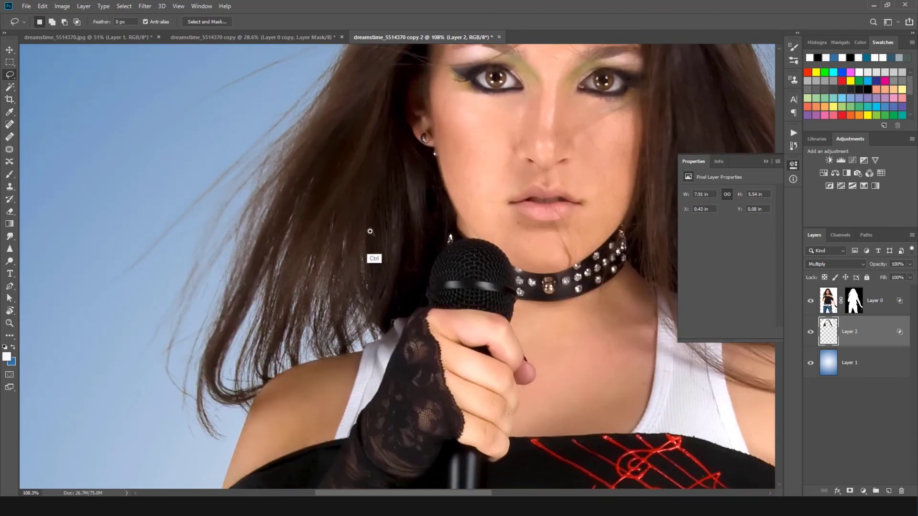
pyautogui.hotkey('ctrl', '0')
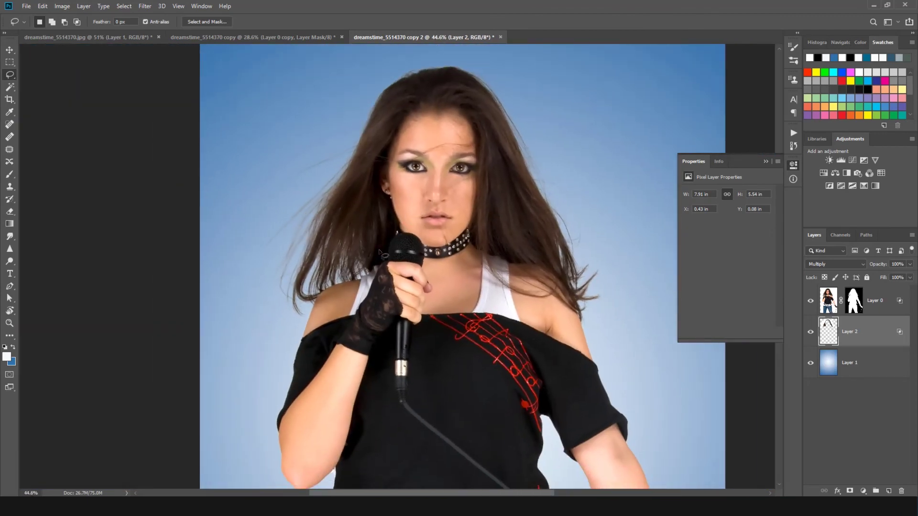